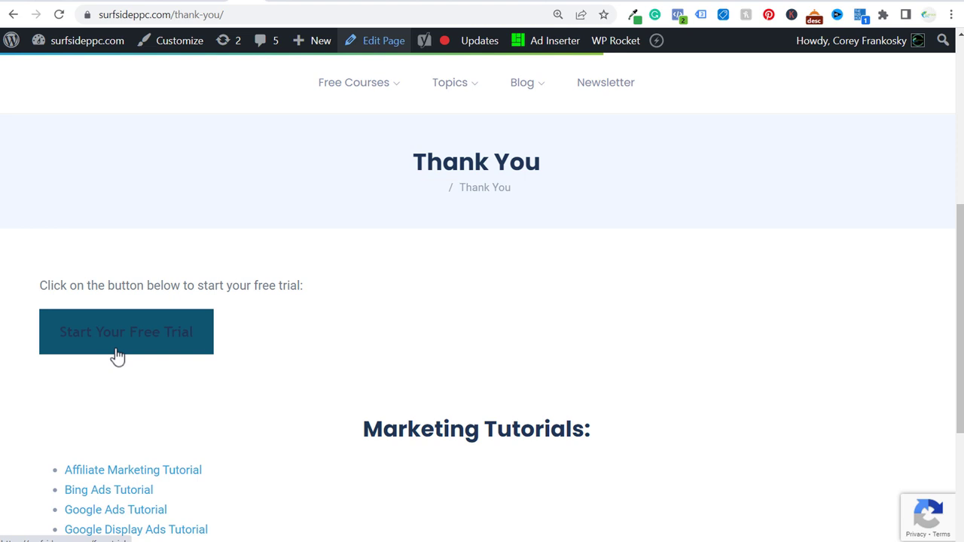
Step: Switch to LinkedIn Campaign Manager and open conversion tracking for the Surfside PPC Ad Account
left_click(181, 2)
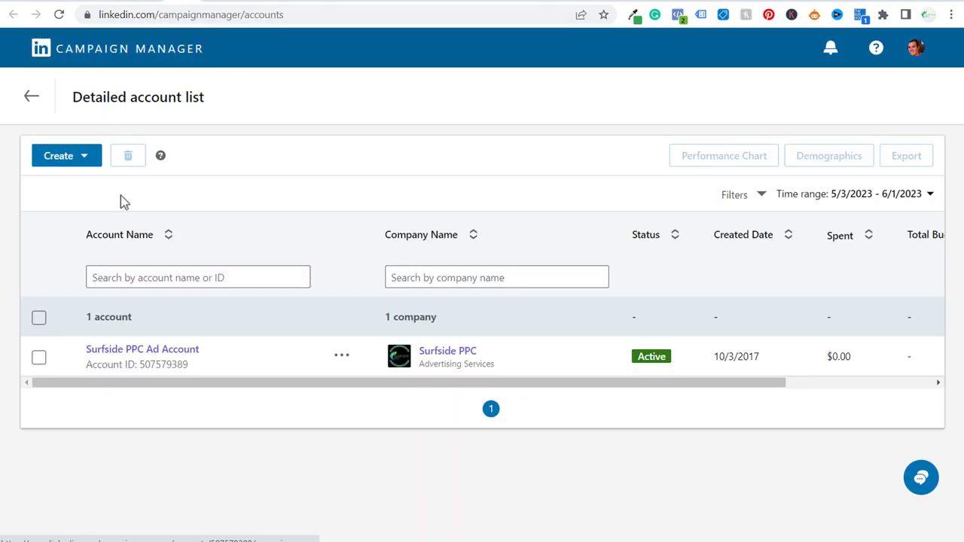
left_click(147, 351)
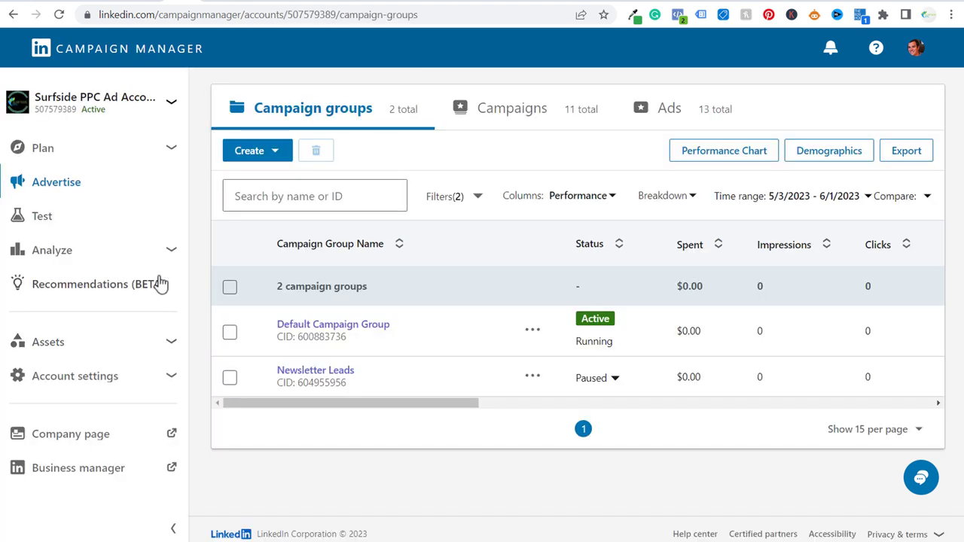
left_click(53, 256)
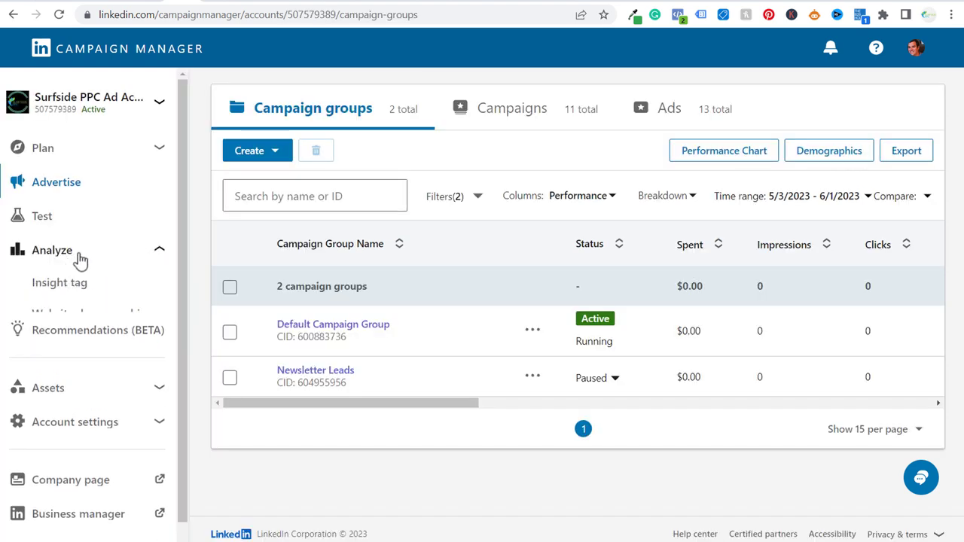
left_click(111, 351)
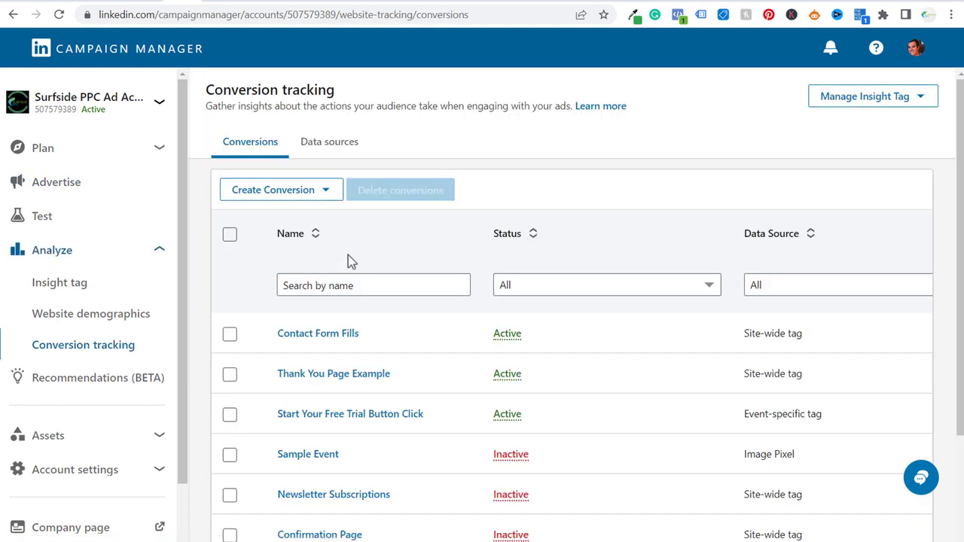
Step: Start a new online conversion and name it "Start Your Free Trial Event"
left_click(324, 192)
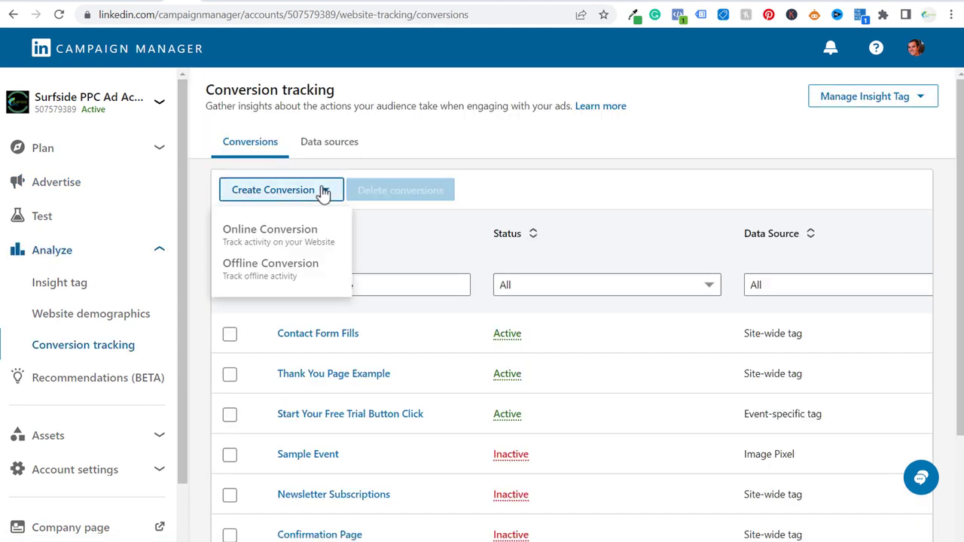
left_click(305, 239)
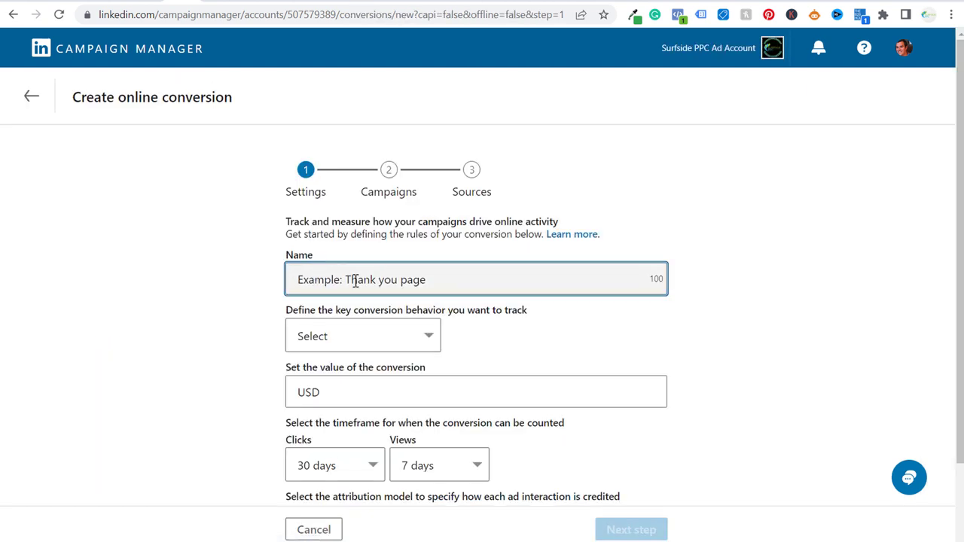
type("S")
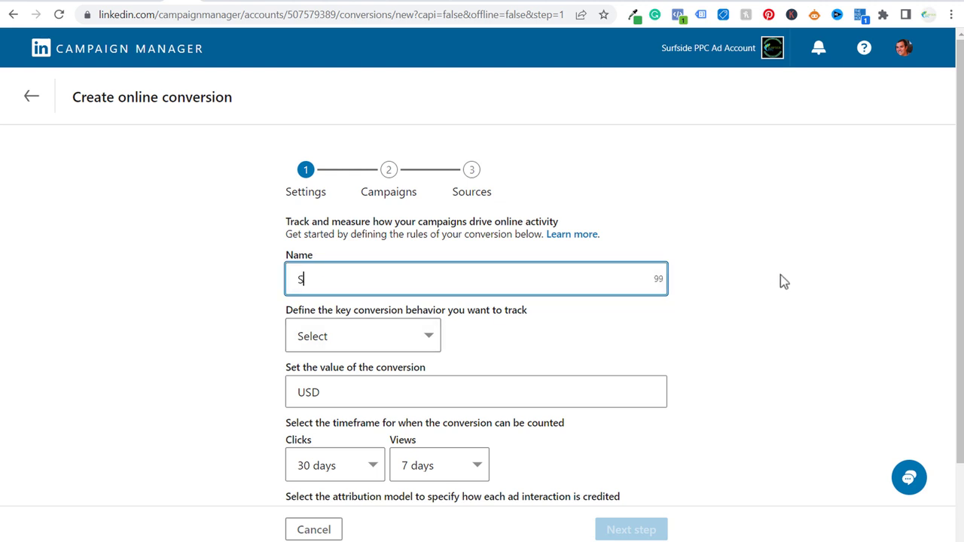
type("tart Your Free Trial")
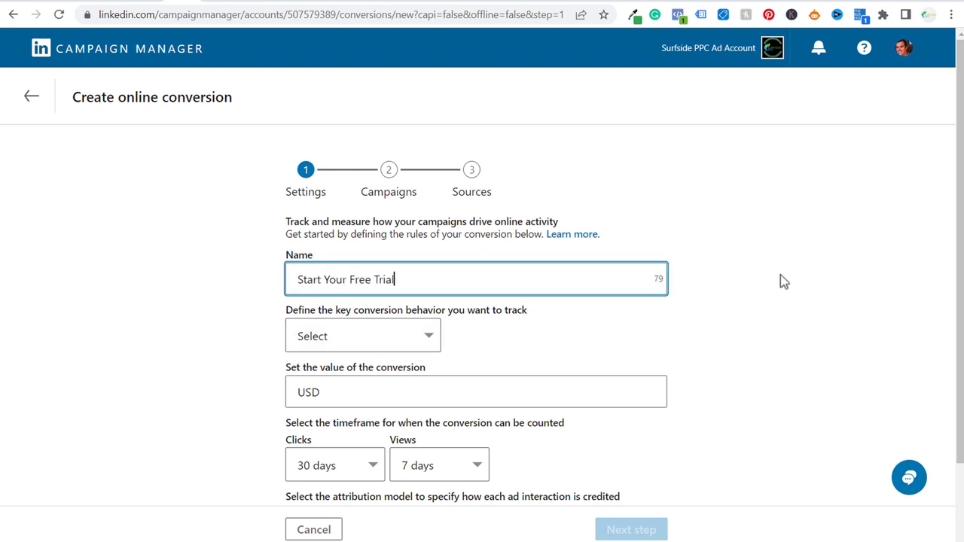
type(" Event")
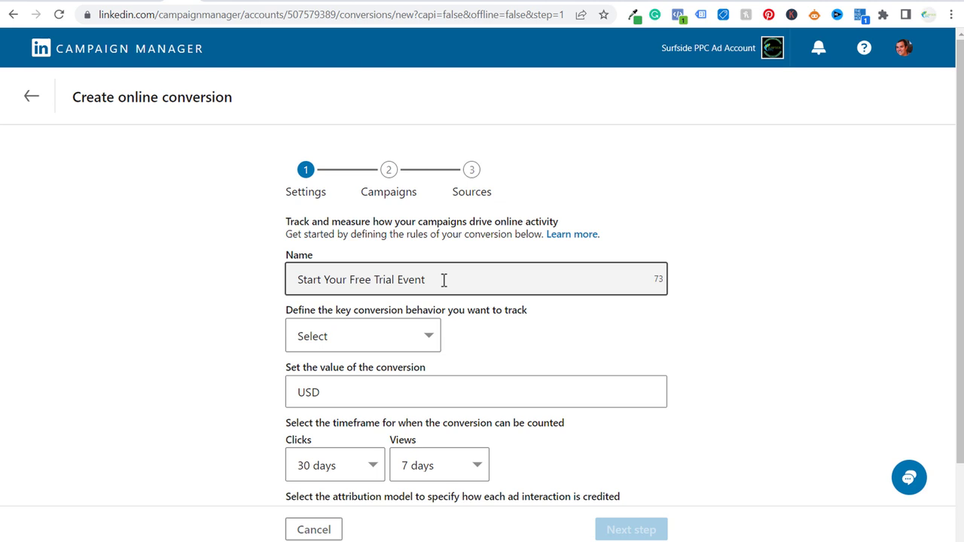
key("Tab")
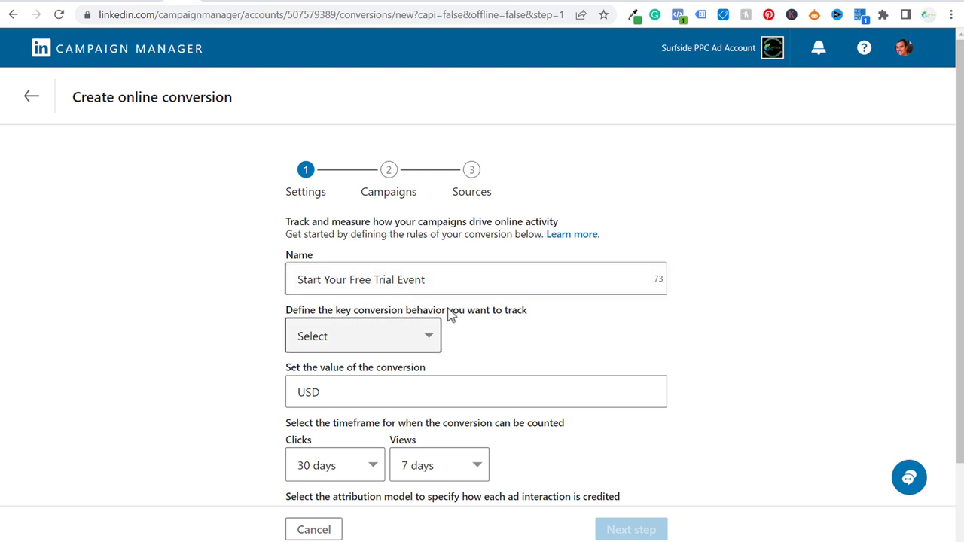
Step: Define the key conversion behavior to track as Start Trial
left_click(409, 338)
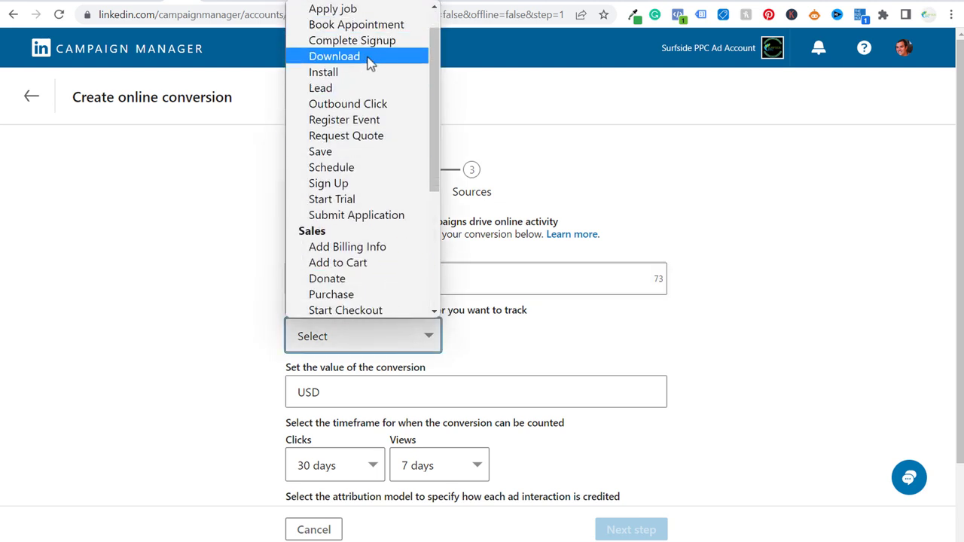
scroll(392, 98, "down", 3)
scroll(396, 189, "up", 4)
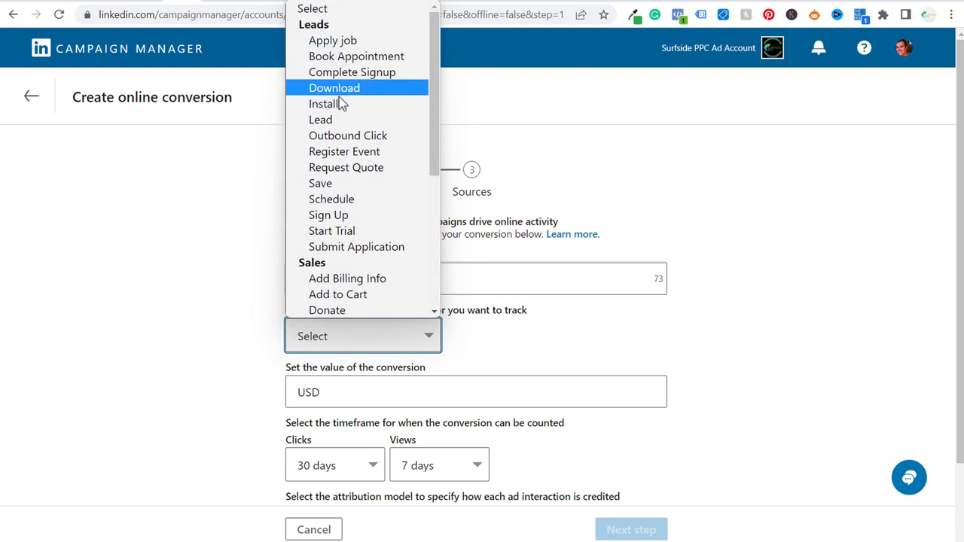
left_click(339, 230)
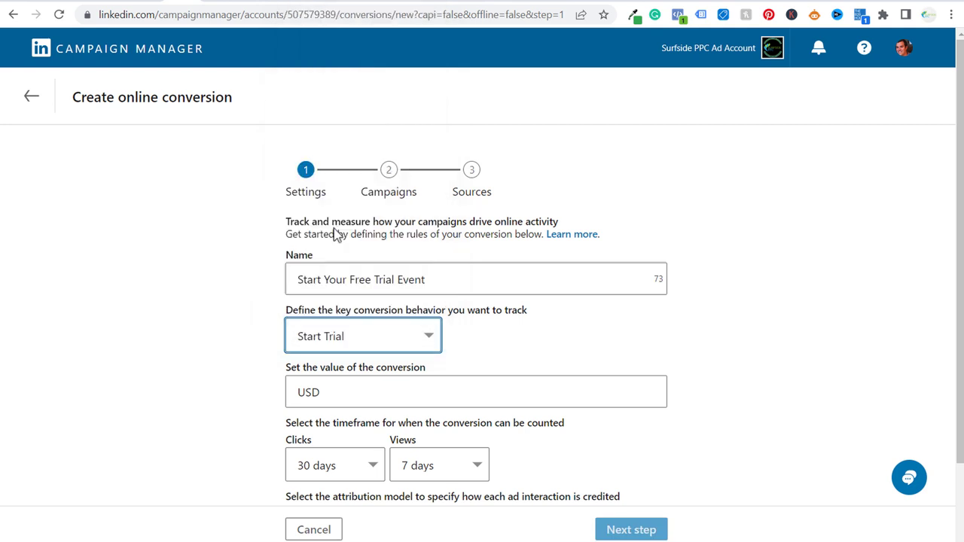
Step: Set the value of the conversion to 50 USD
left_click(376, 388)
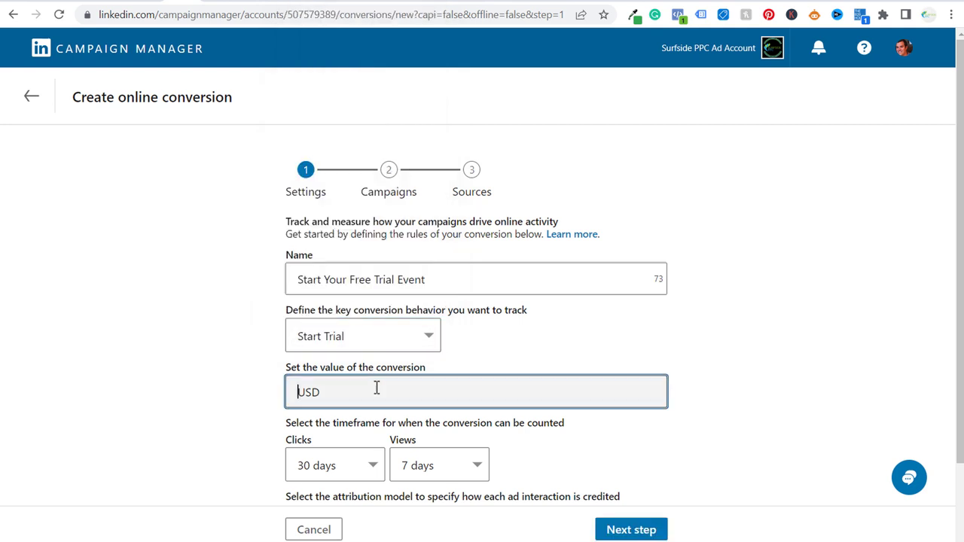
type("50")
left_click(756, 335)
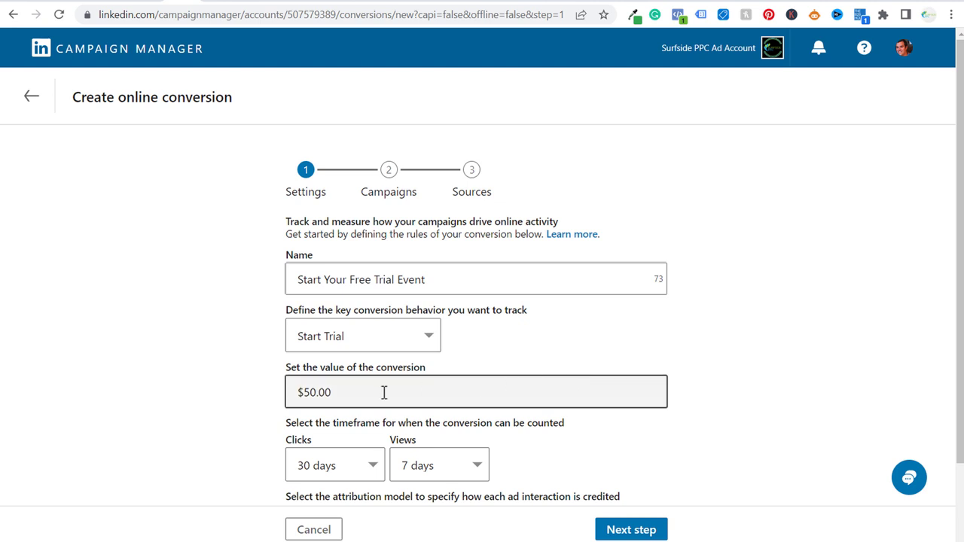
Step: Try a conversion value of 1 USD and restore it to 50 USD
double_click(340, 393)
type("1")
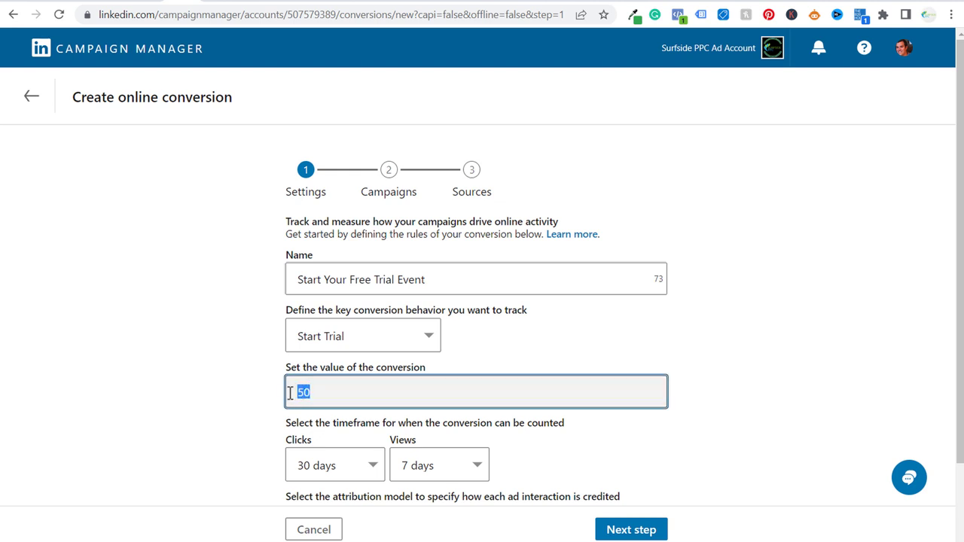
left_click(759, 327)
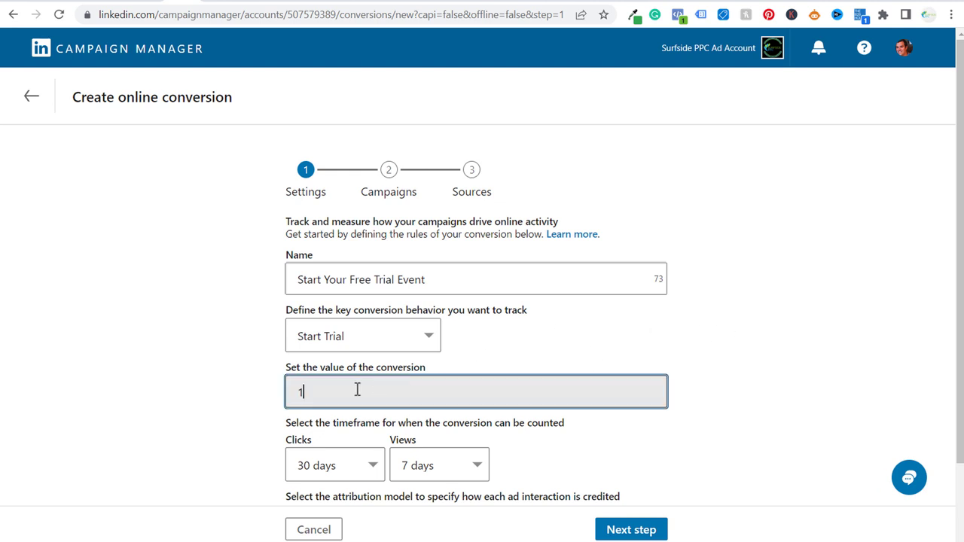
left_click_drag(358, 389, 290, 386)
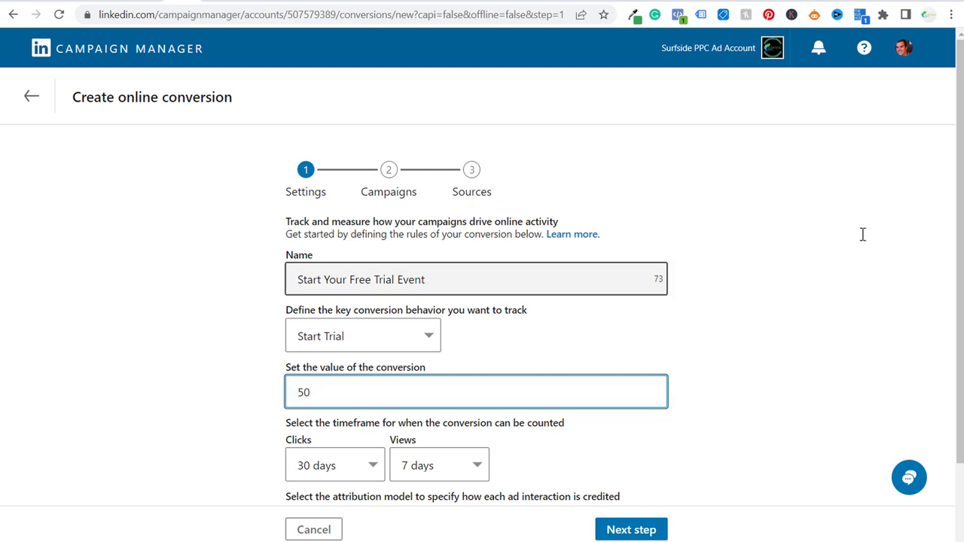
left_click(770, 297)
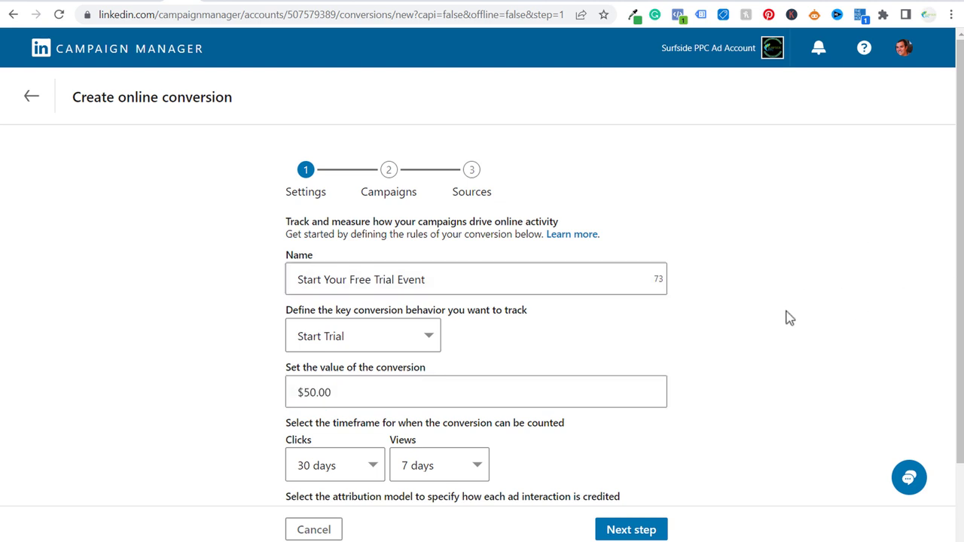
Step: Set the conversion timeframe to 90 days for clicks and 30 days for views
scroll(786, 298, "down", 2)
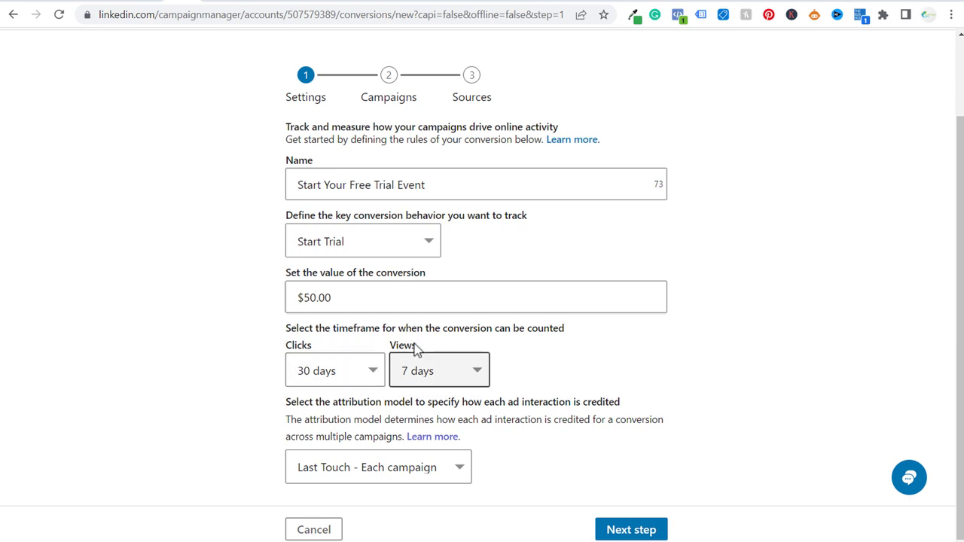
left_click(373, 376)
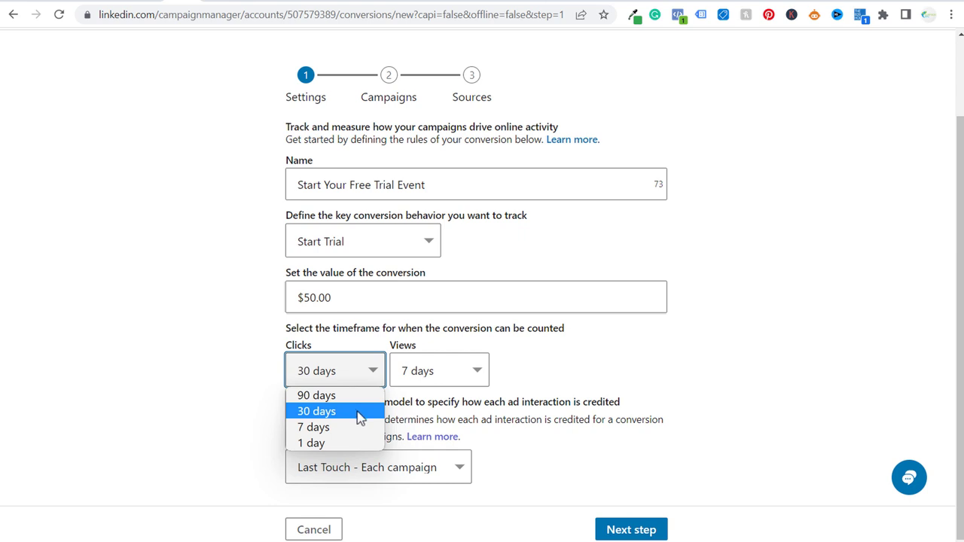
left_click(354, 397)
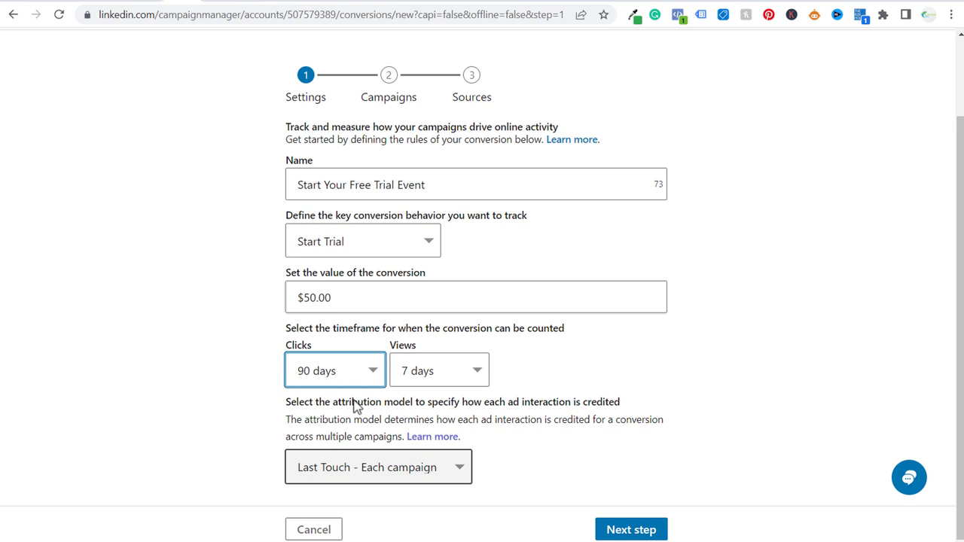
left_click(466, 379)
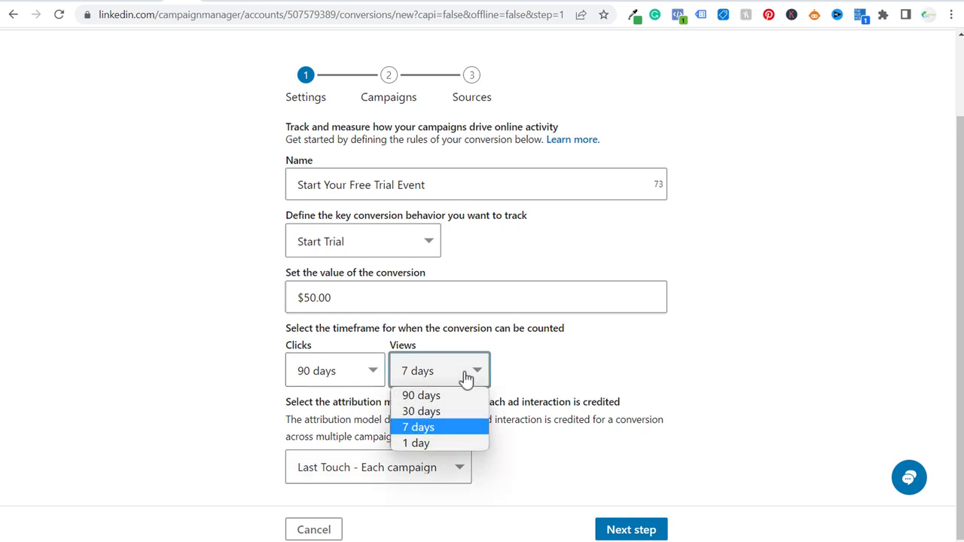
left_click(456, 414)
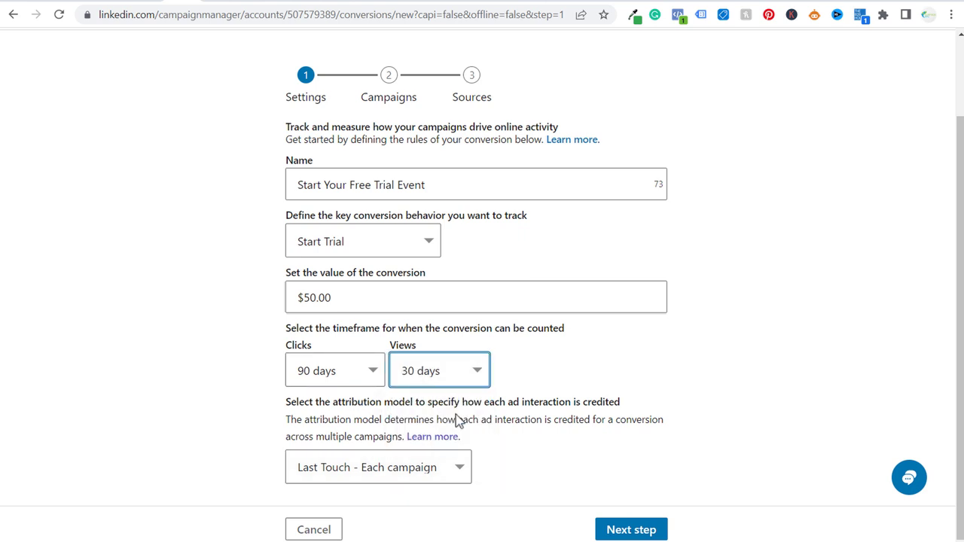
left_click(531, 339)
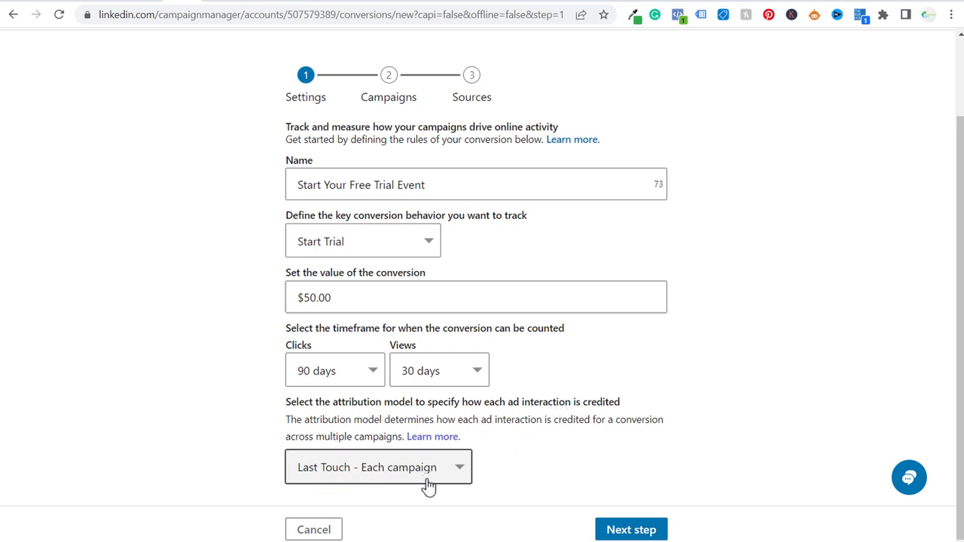
Step: Advance to the Sources stage without selecting any campaigns and choose to define the conversion with a tag manager
left_click(626, 529)
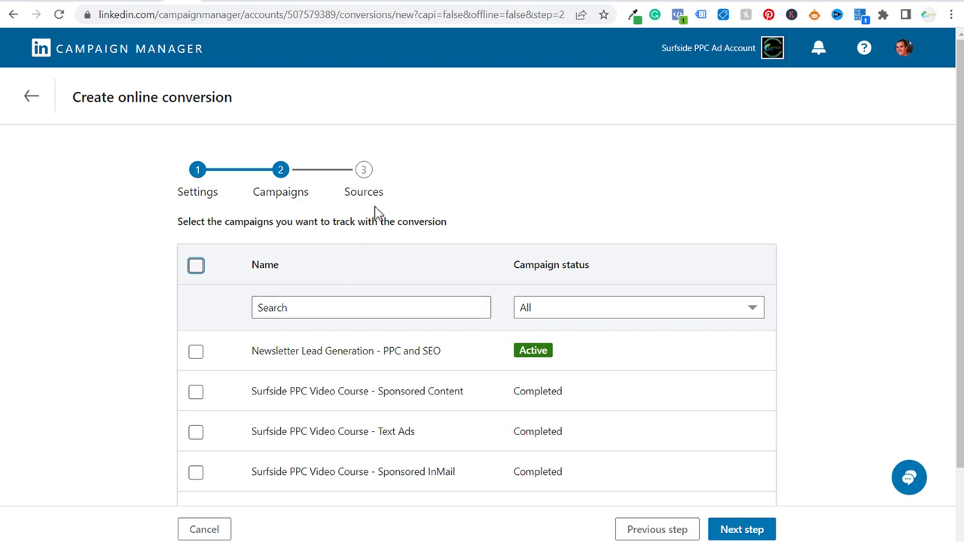
left_click(757, 530)
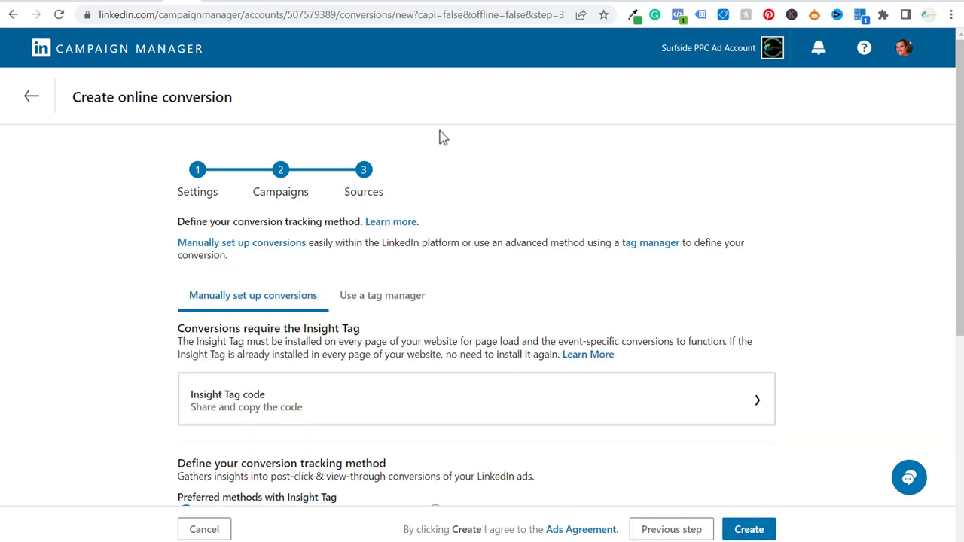
scroll(462, 173, "down", 1)
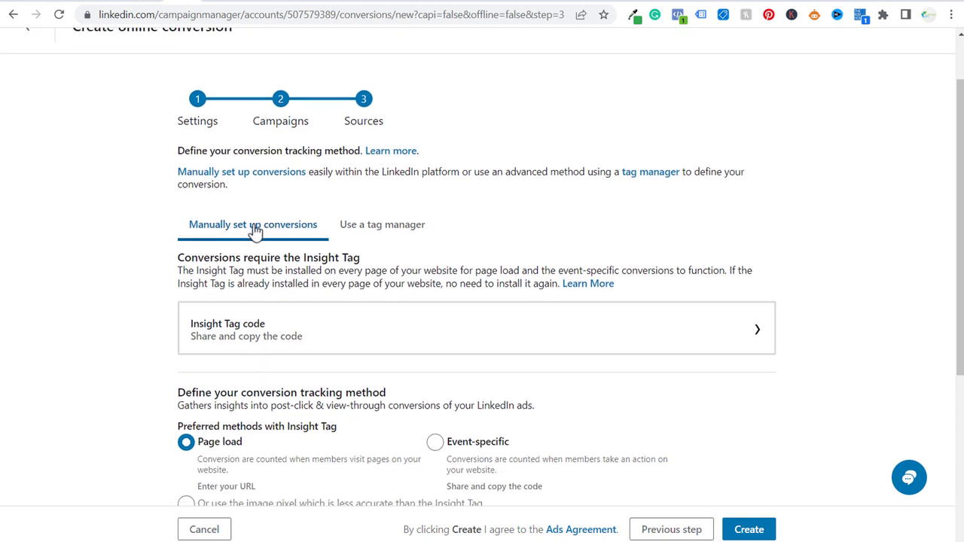
left_click(385, 235)
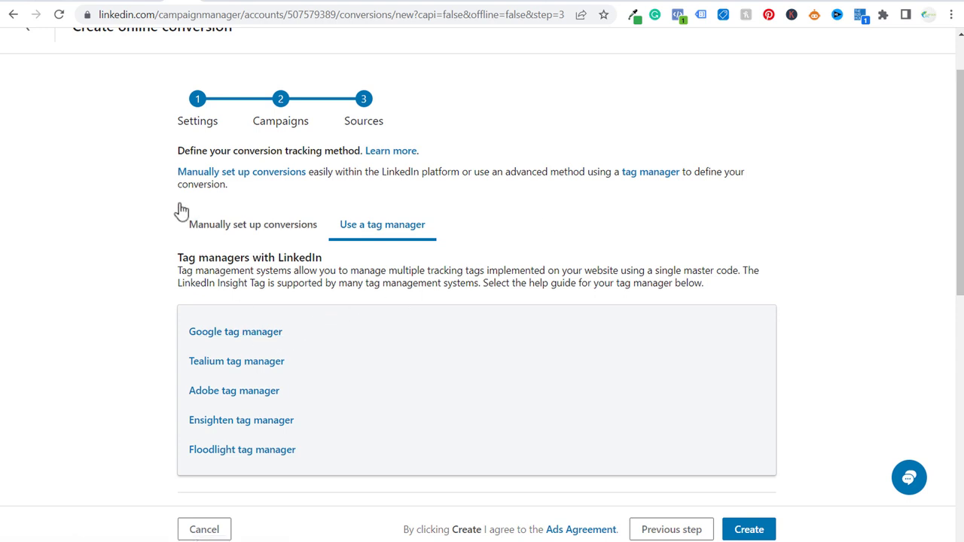
Step: Look at the site's tags in Google Tag Manager and its Thank You page, and return to the conversion setup
left_click(122, 3)
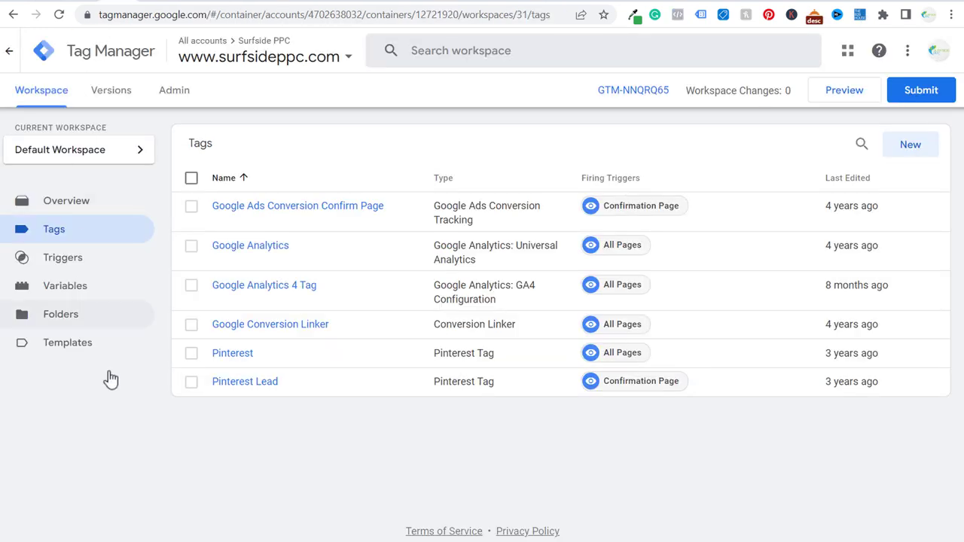
left_click(233, 3)
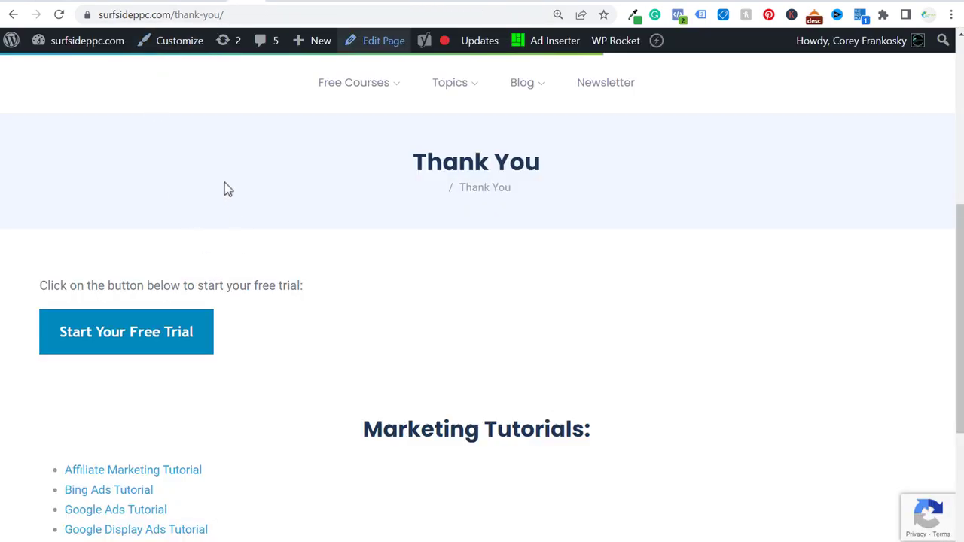
left_click(180, 3)
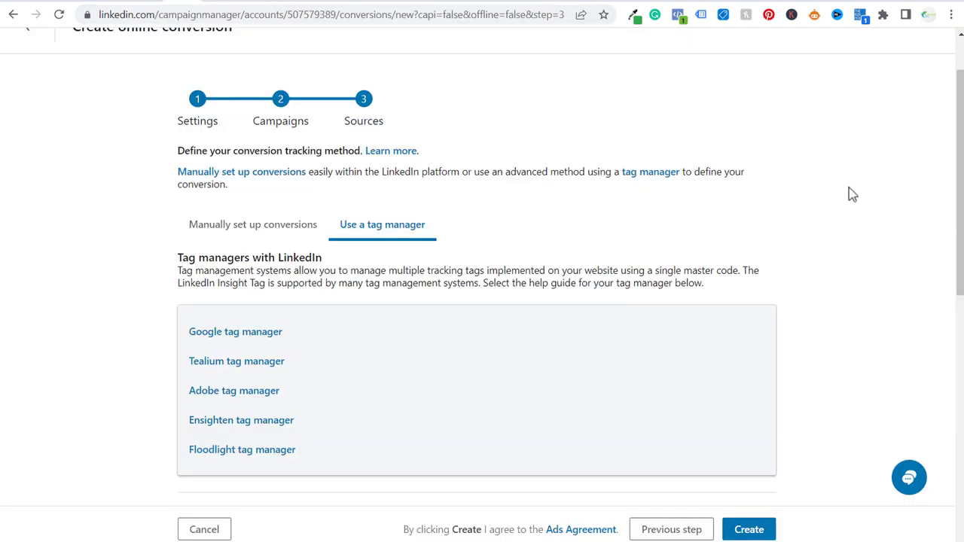
Step: Examine the tag manager options and the Partner ID (Insight Tag ID) section of the conversion's Sources stage
scroll(849, 187, "down", 1)
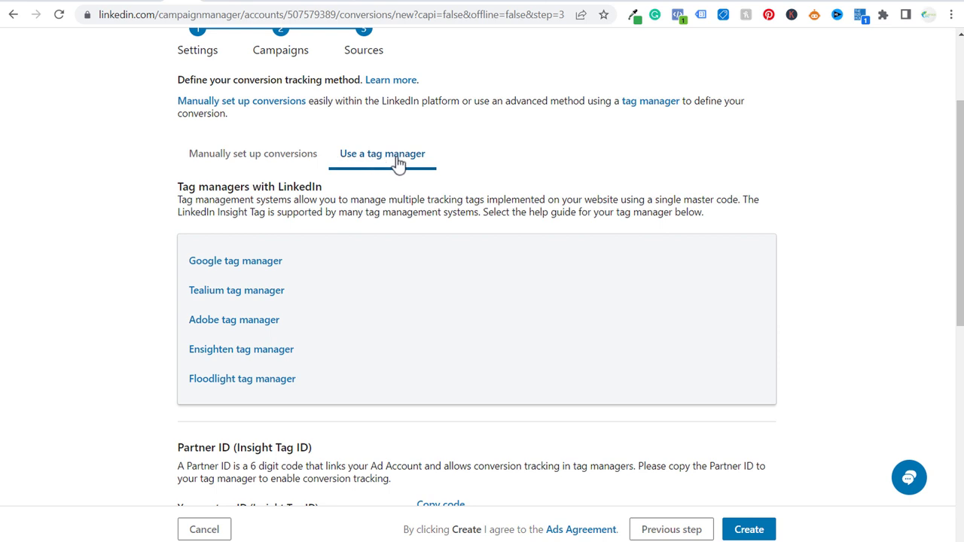
scroll(819, 187, "down", 3)
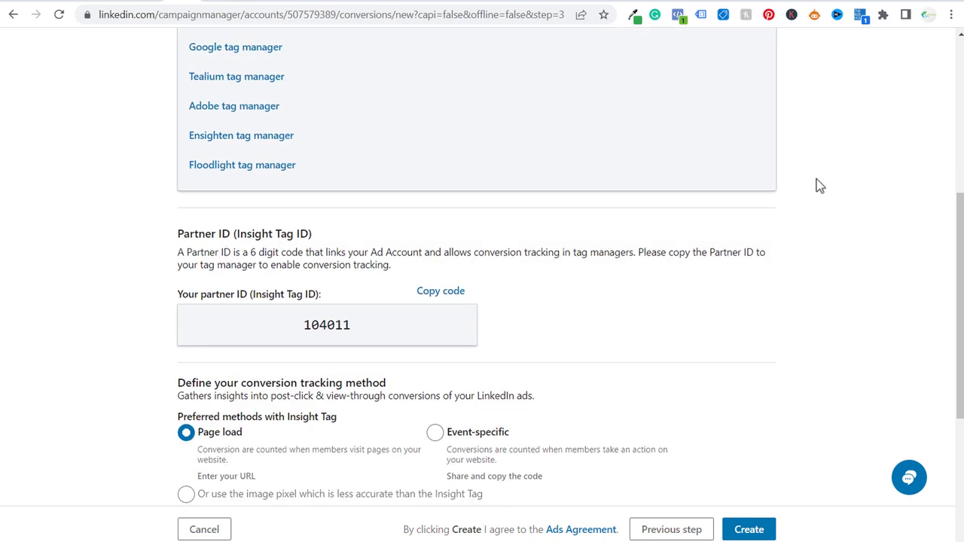
scroll(798, 188, "down", 1)
left_click_drag(179, 164, 308, 162)
left_click(351, 166)
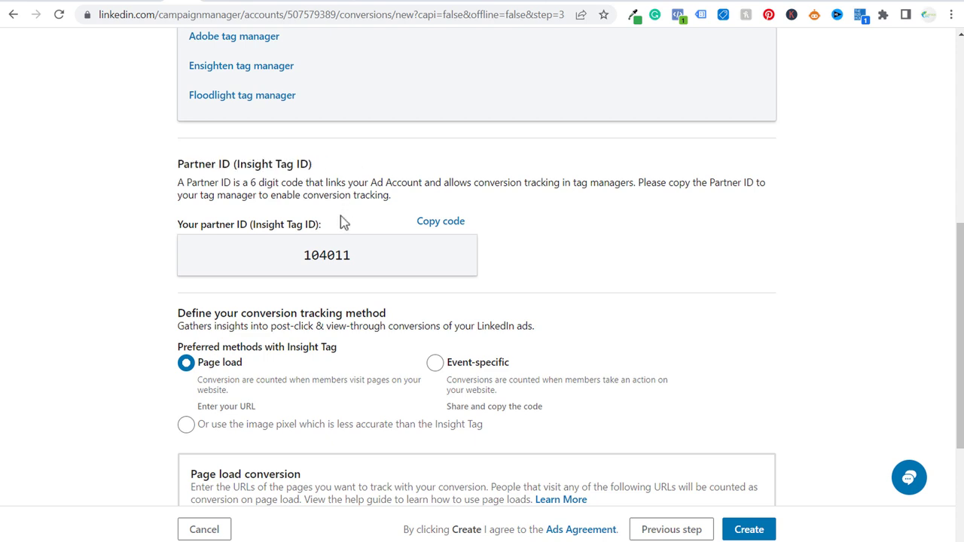
Step: Copy the Partner ID (Insight Tag ID) from the LinkedIn conversion setup and switch to Google Tag Manager
left_click(440, 222)
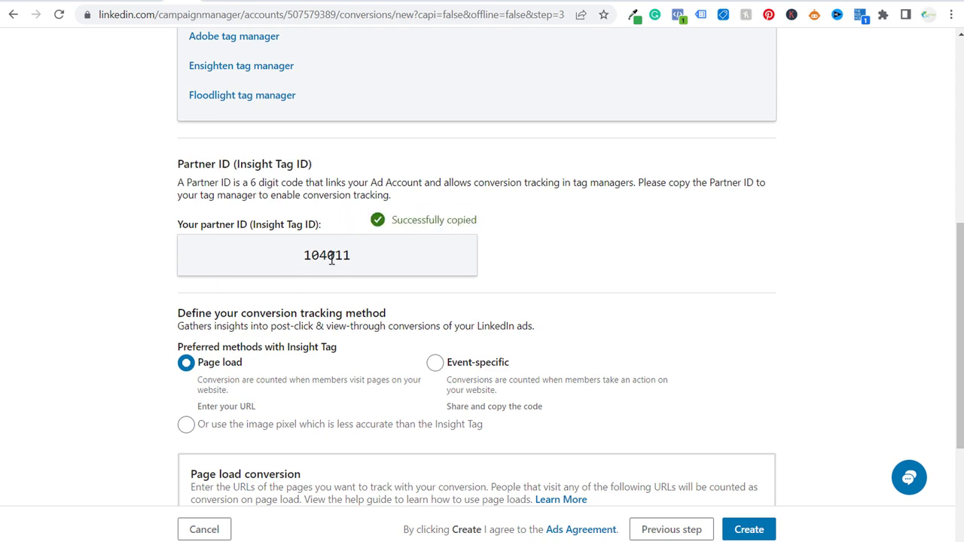
left_click(113, 3)
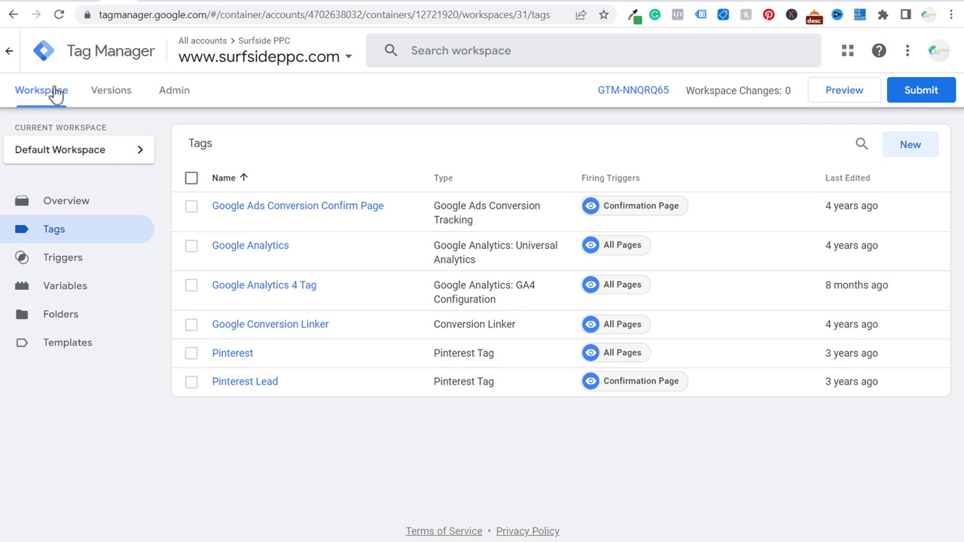
Step: Open the container's Google Tag Manager installation instructions and examine where the head and body snippets go
left_click(173, 94)
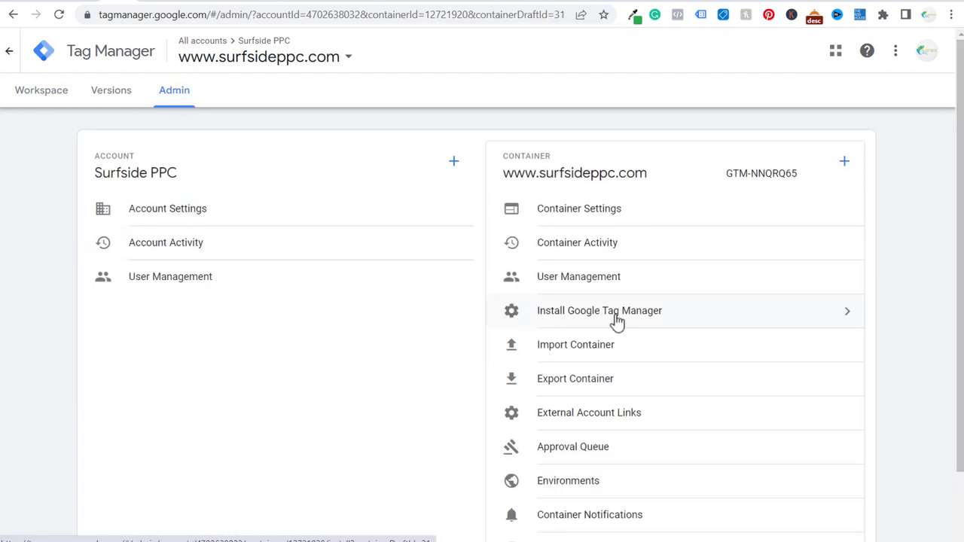
left_click(617, 321)
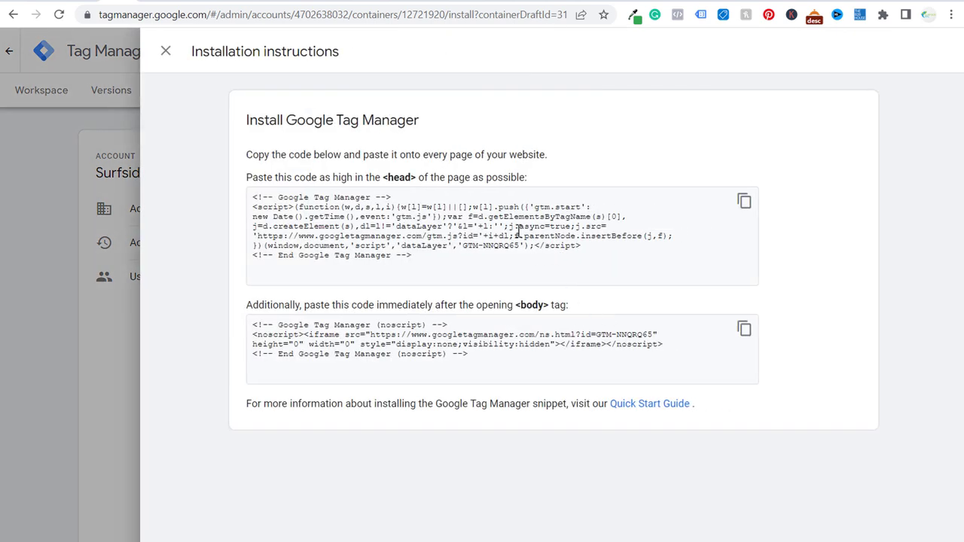
left_click_drag(254, 198, 376, 198)
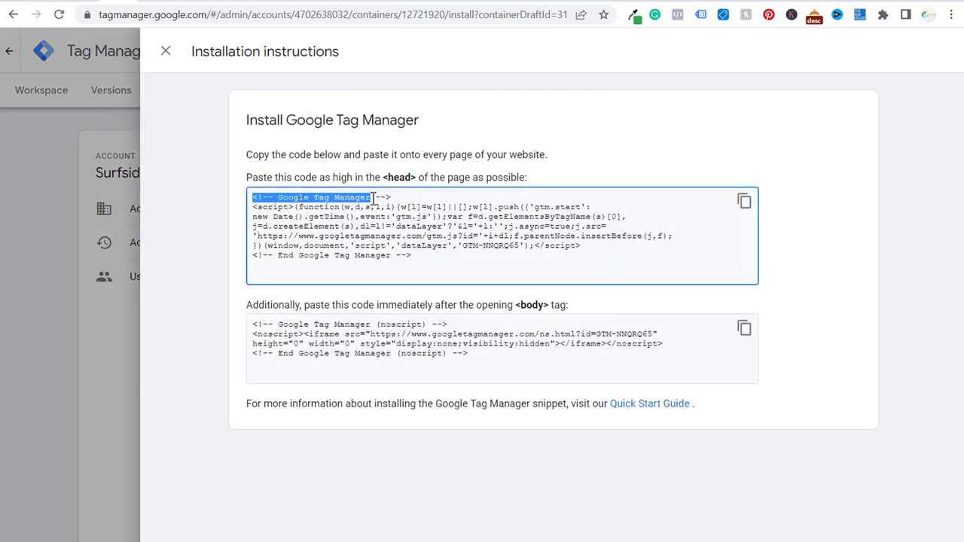
left_click(375, 185)
double_click(386, 180)
left_click(384, 325)
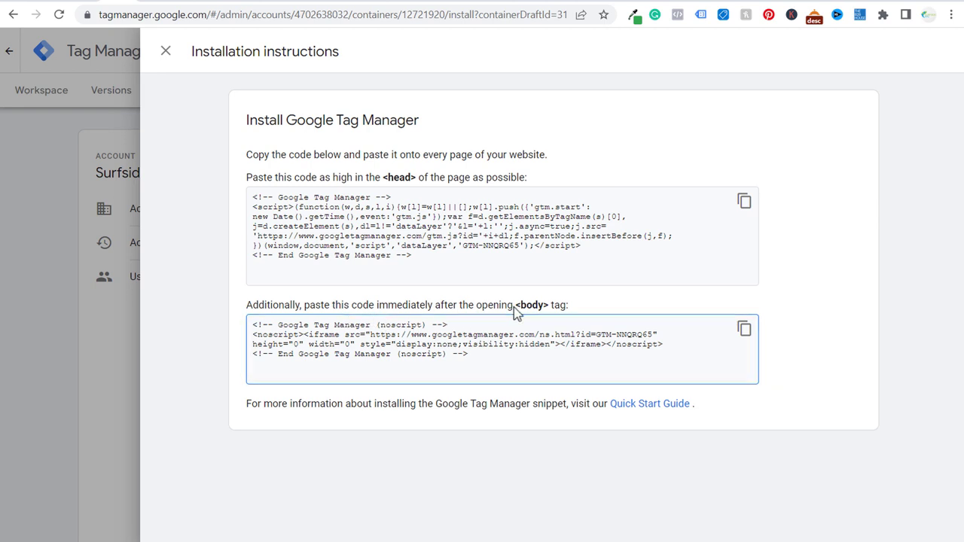
double_click(539, 306)
left_click(545, 310)
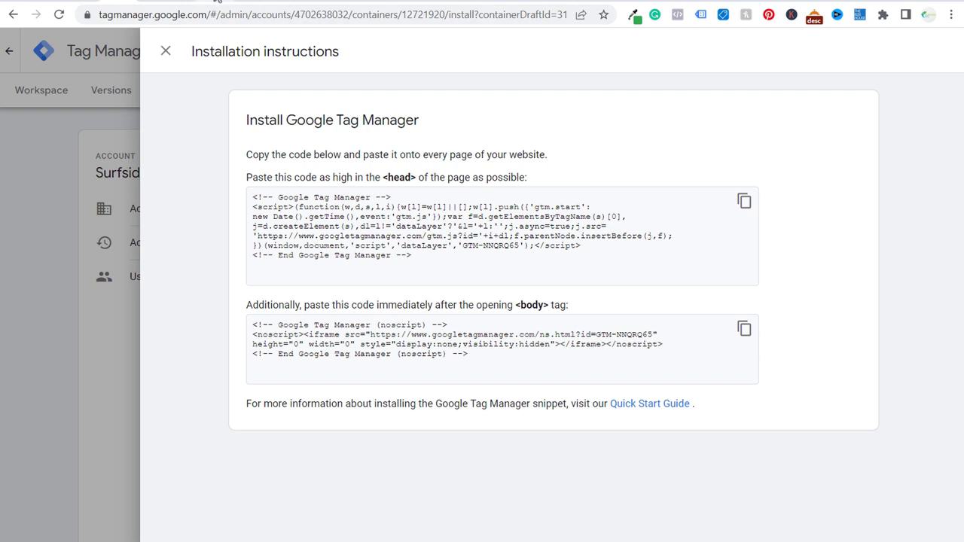
Step: View the Head, Footer and Post Injections plugin page on WordPress.org and bring up the site's Header and Footer settings in WordPress
left_click(217, 2)
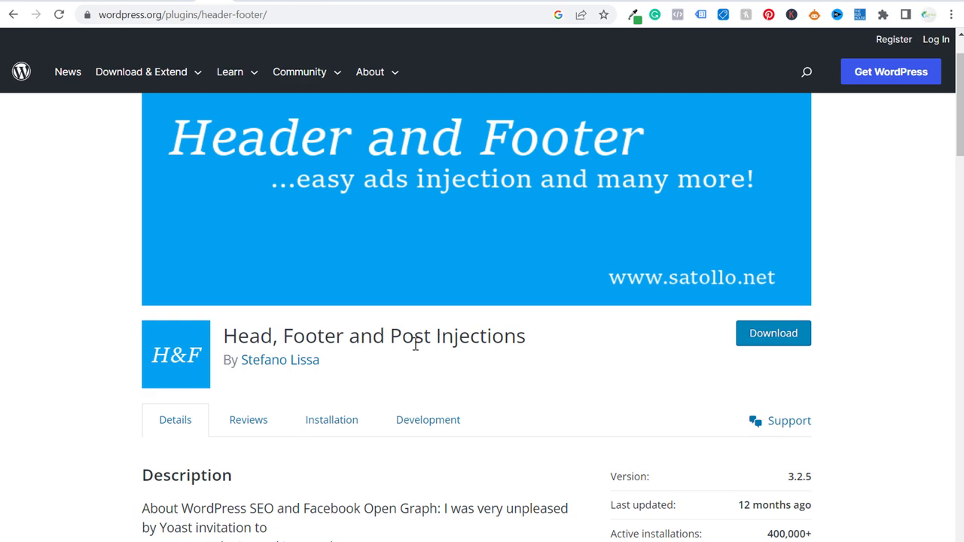
left_click(253, 2)
left_click(265, 2)
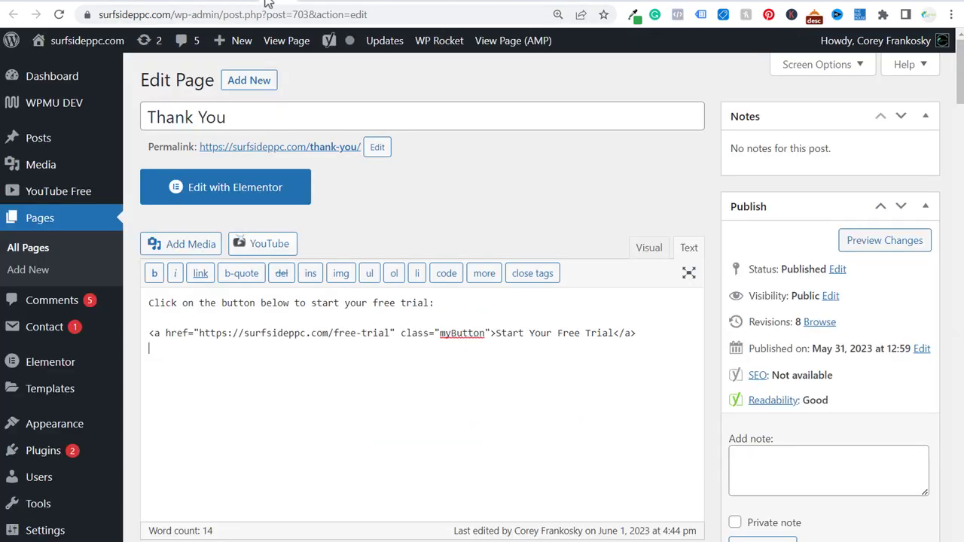
scroll(80, 208, "down", 3)
mouse_move(47, 244)
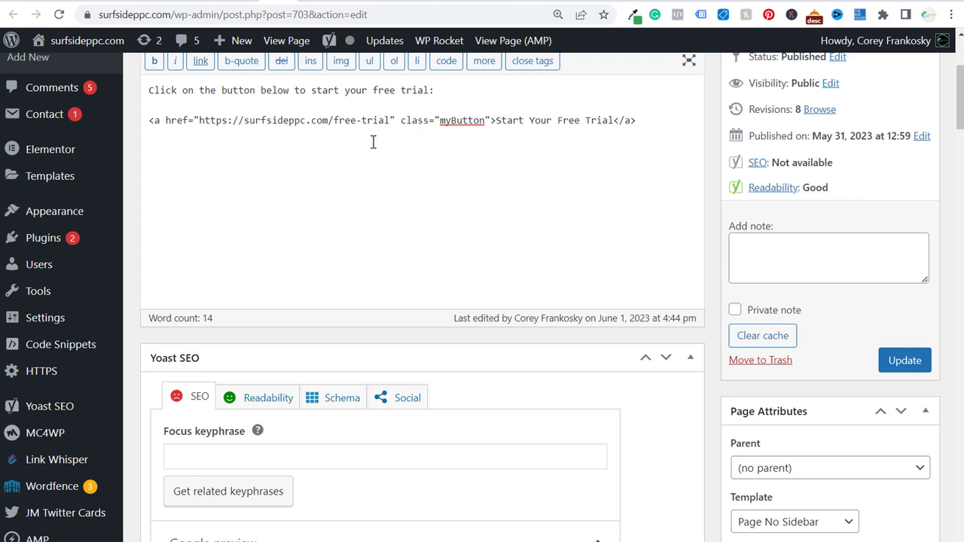
left_click(309, 3)
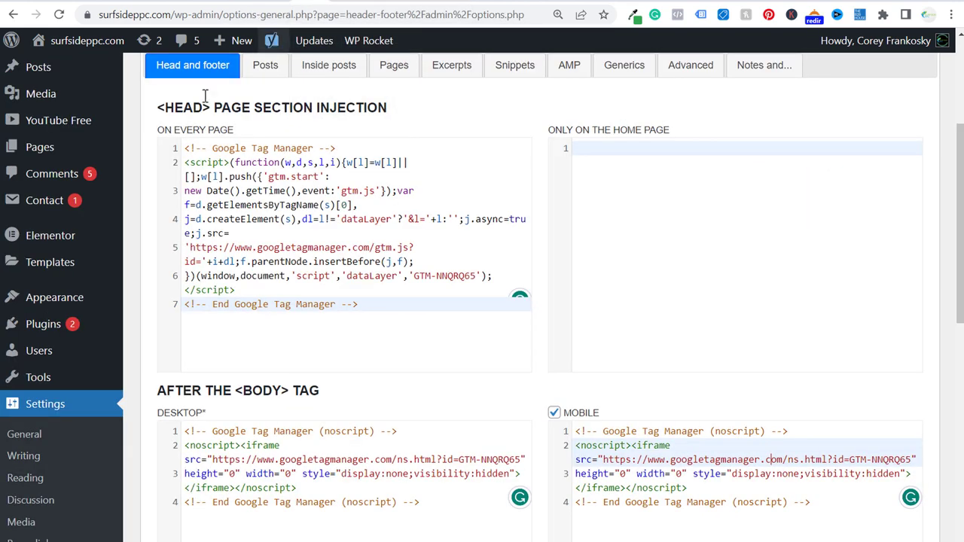
Step: Examine the head section injection and after-body-tag code areas in the Header and Footer settings
scroll(37, 416, "down", 3)
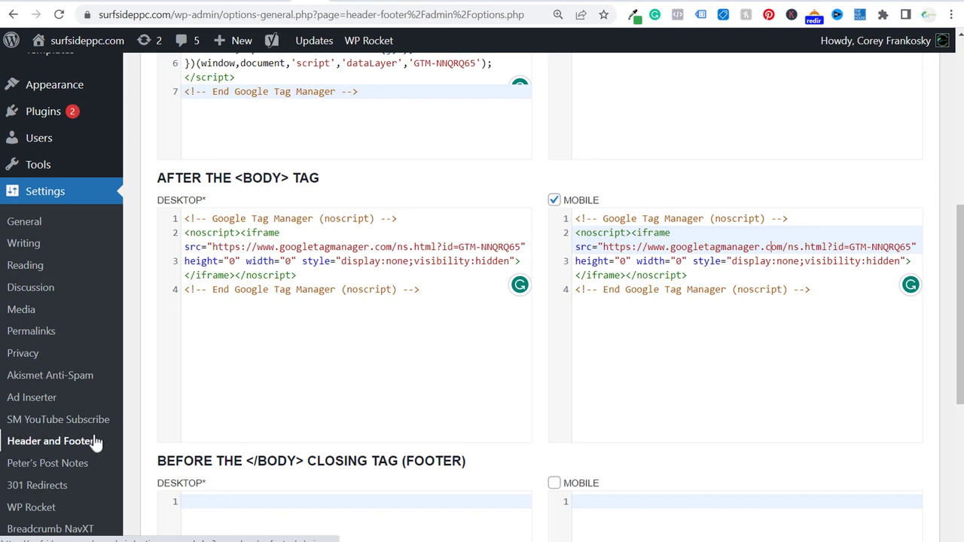
scroll(434, 228, "up", 4)
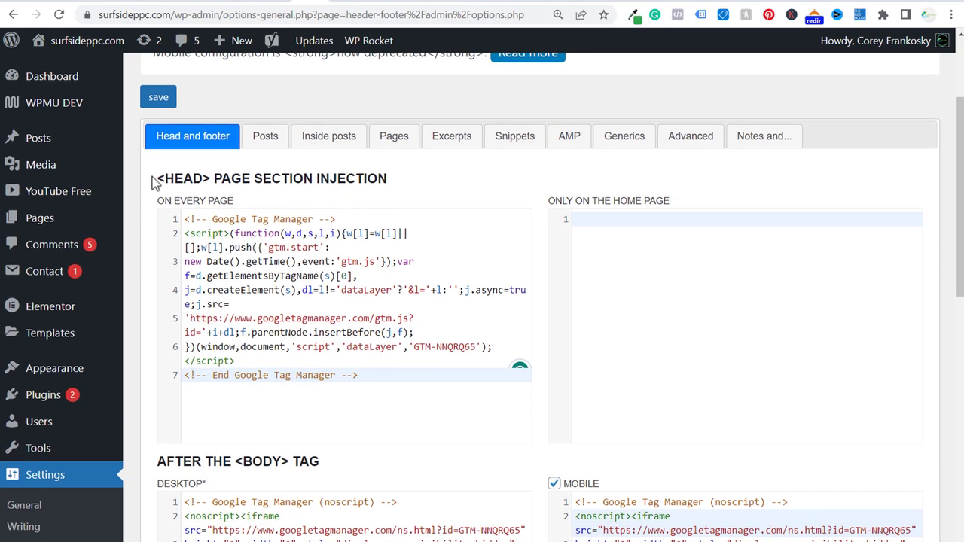
left_click_drag(154, 183, 388, 181)
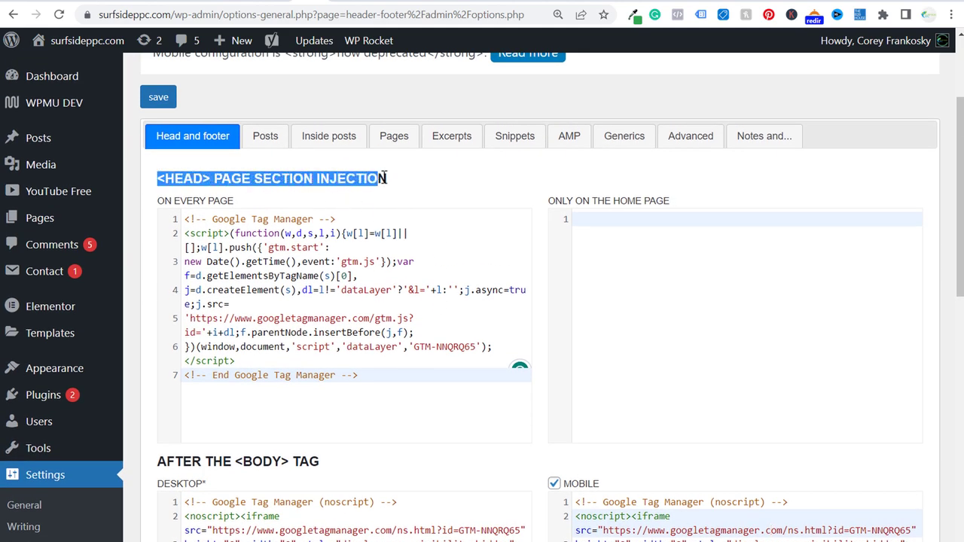
left_click(414, 184)
scroll(411, 179, "down", 2)
left_click_drag(166, 320, 332, 314)
left_click(337, 315)
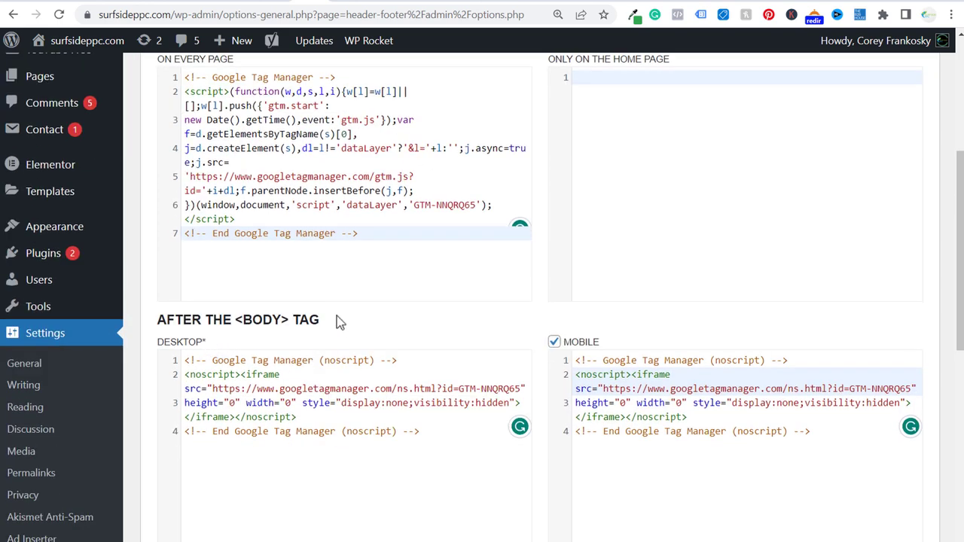
Step: Copy the Tag Manager head snippet and compare it with the code injected into the head on every page in WordPress
left_click(119, 2)
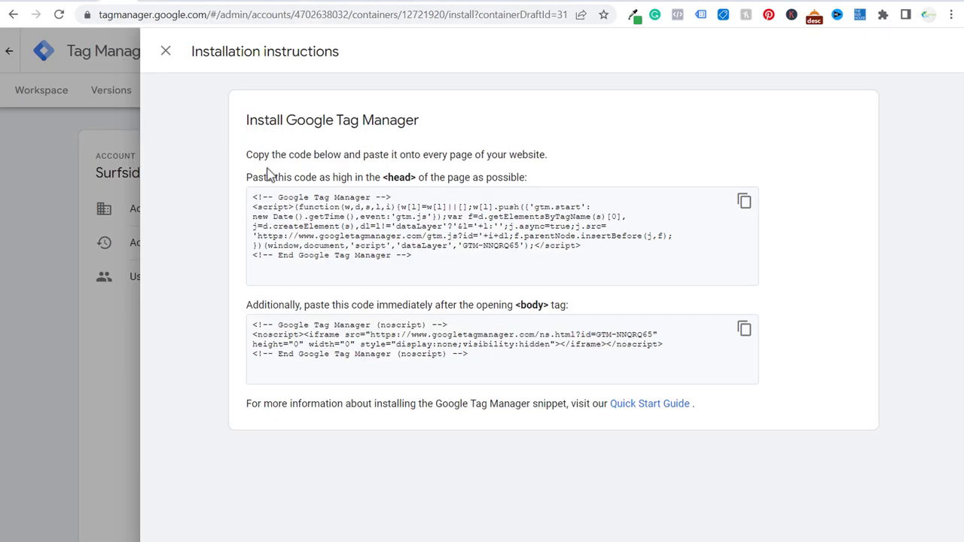
left_click(744, 202)
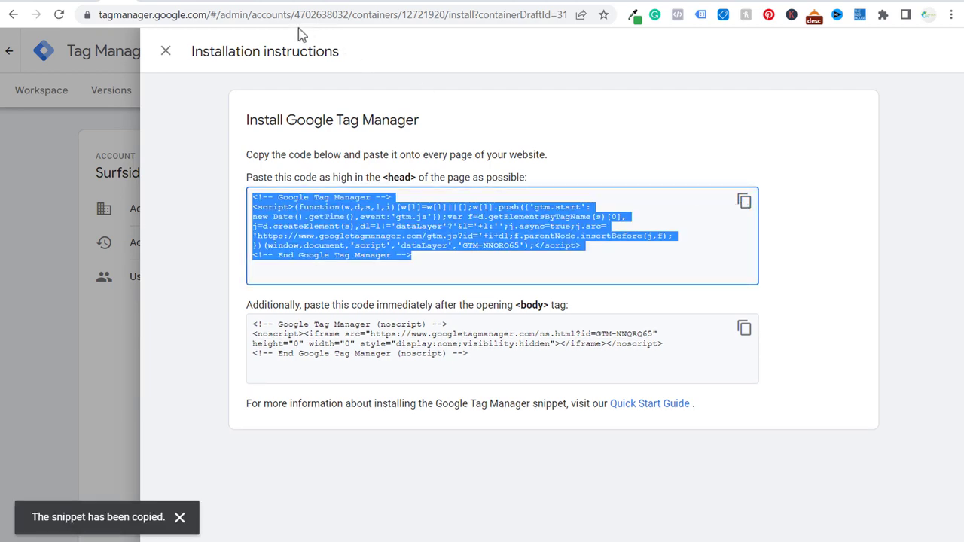
left_click(305, 3)
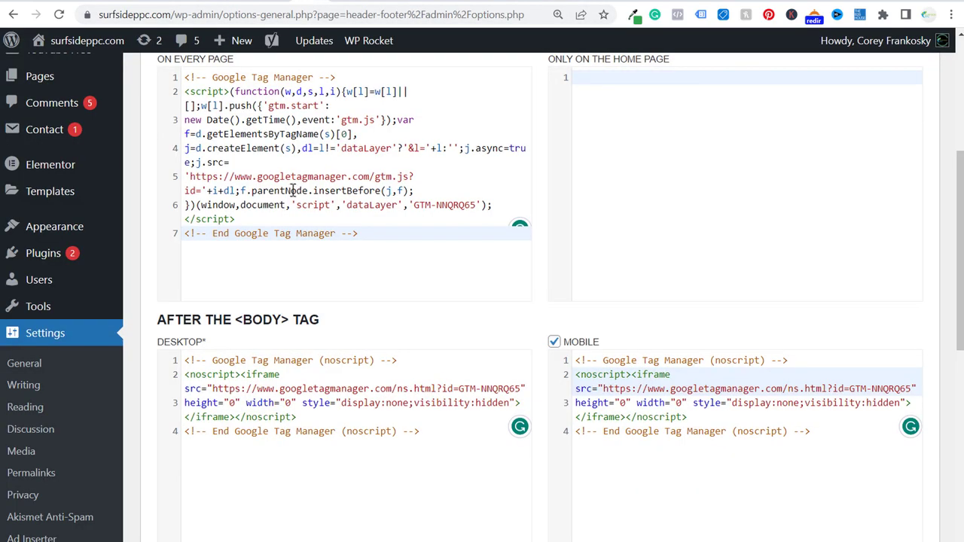
scroll(293, 190, "up", 2)
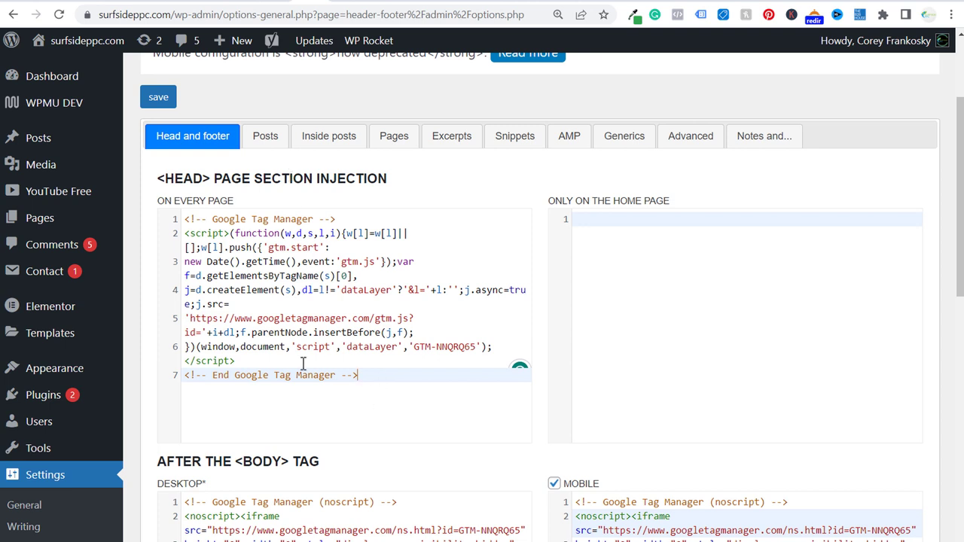
left_click_drag(360, 375, 161, 215)
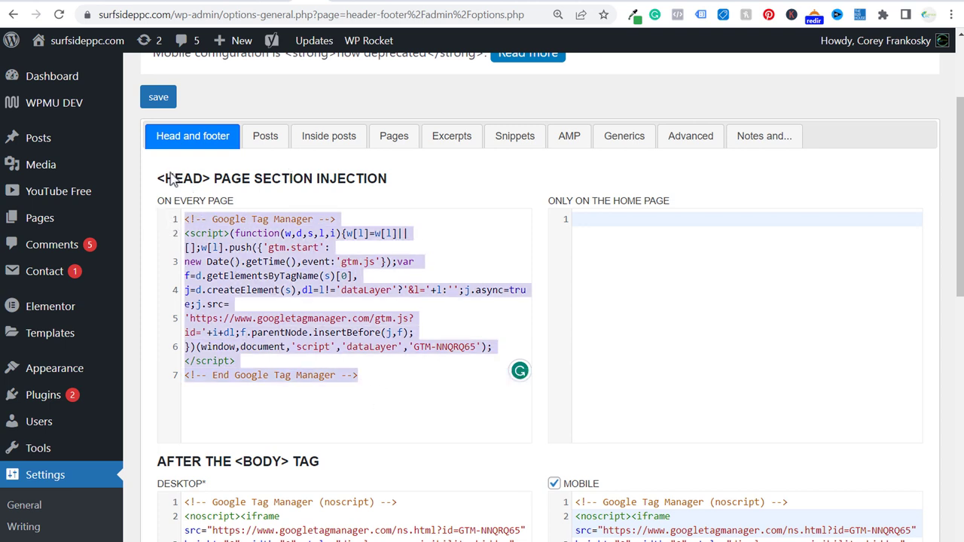
left_click_drag(172, 179, 159, 209)
left_click(296, 177)
left_click(294, 173)
scroll(520, 193, "down", 1)
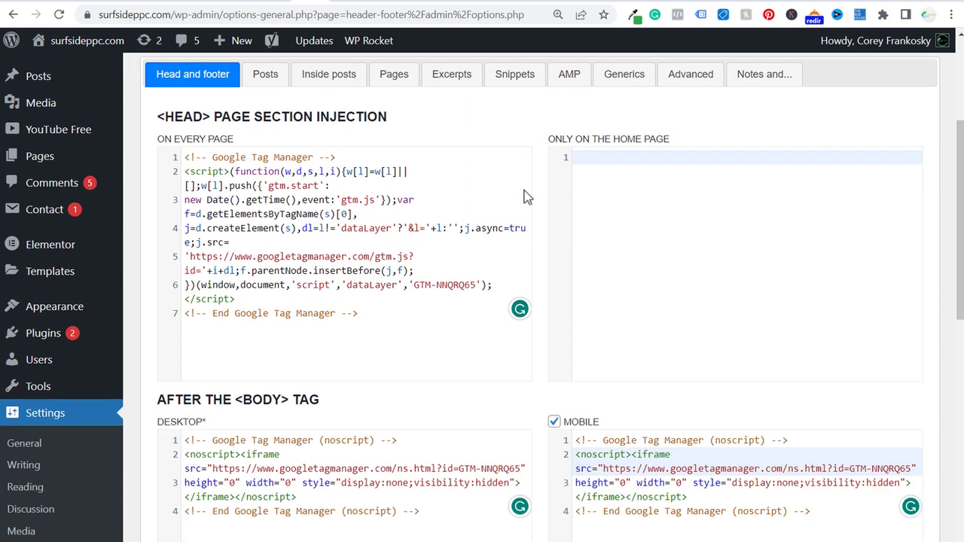
scroll(528, 197, "down", 2)
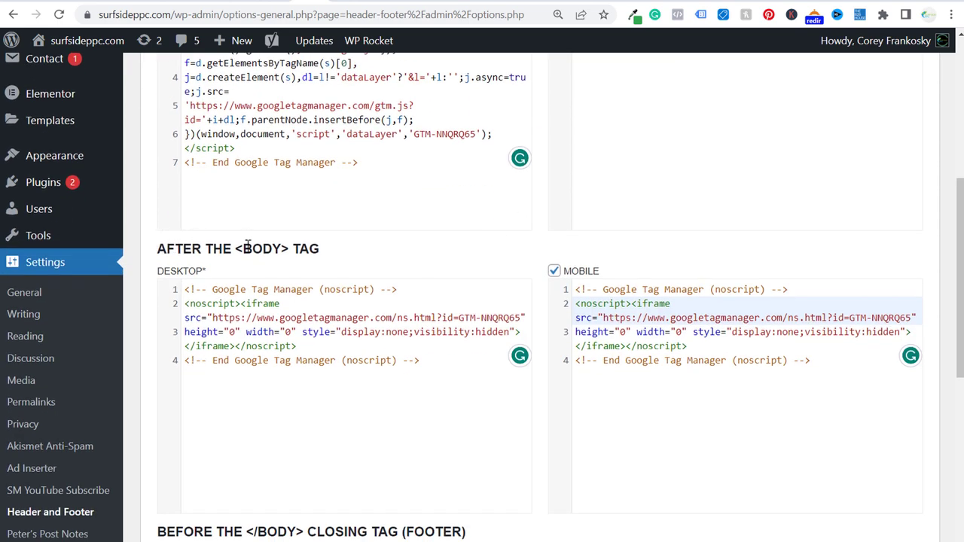
Step: Copy the Tag Manager body snippet and compare it with the desktop and mobile after-body code in WordPress
left_click(124, 2)
left_click(279, 200)
left_click(744, 329)
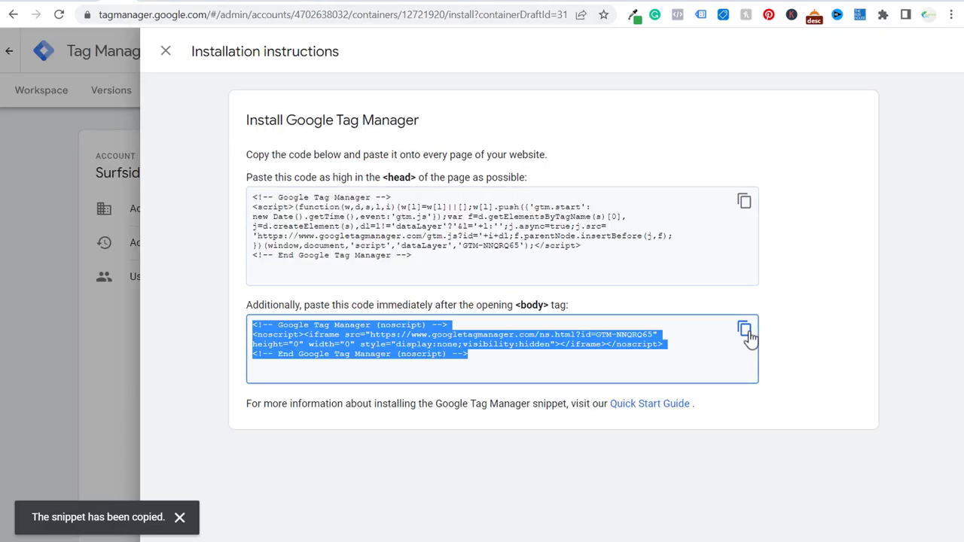
left_click(305, 3)
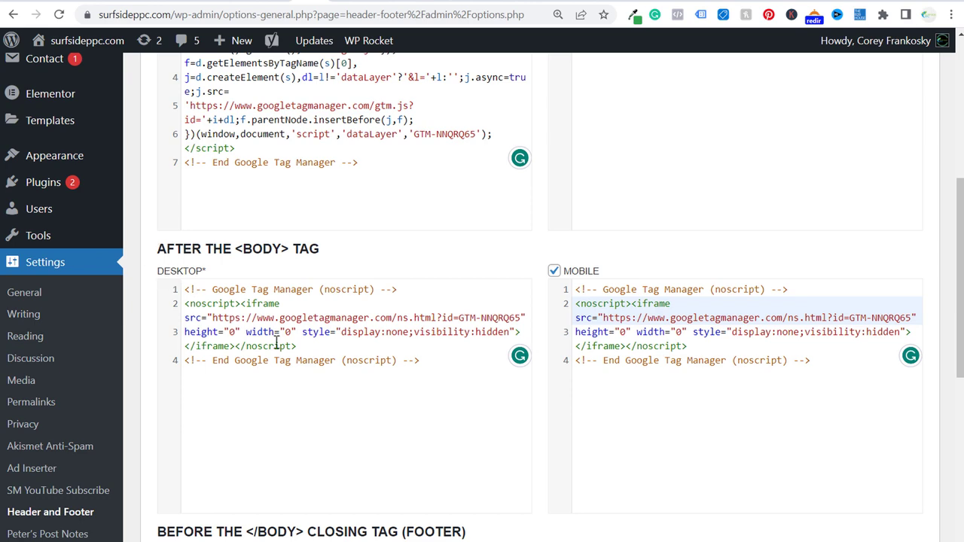
left_click_drag(453, 369, 207, 292)
left_click_drag(821, 362, 537, 263)
scroll(537, 261, "down", 5)
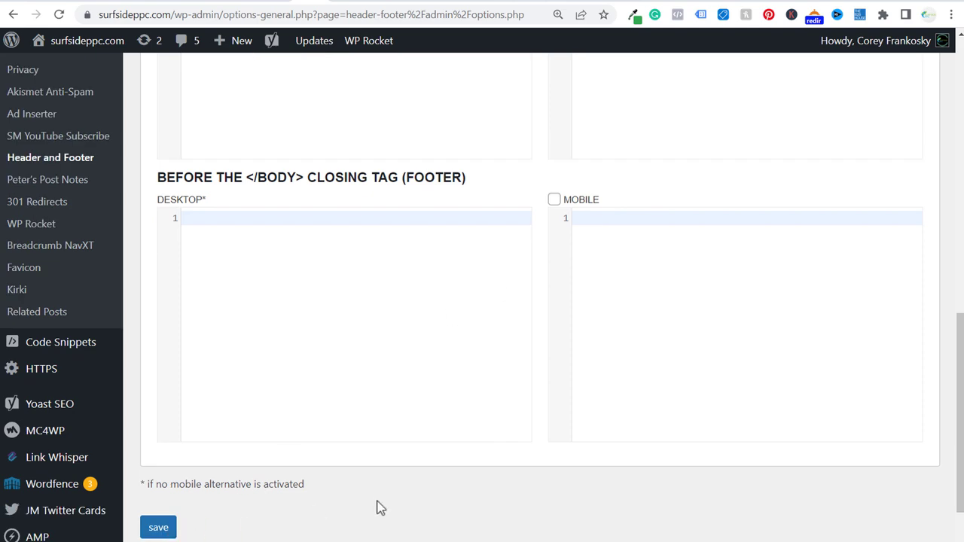
scroll(508, 377, "up", 5)
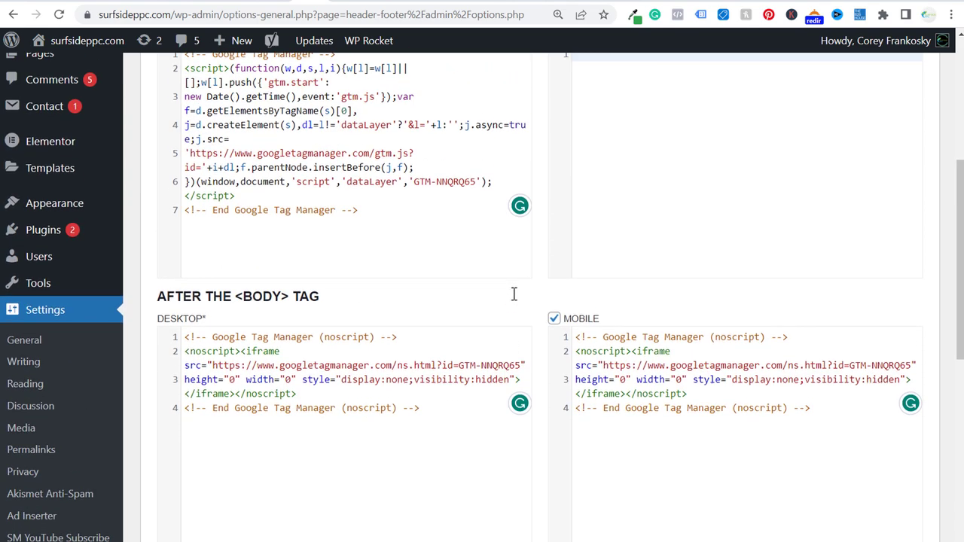
scroll(514, 294, "up", 1)
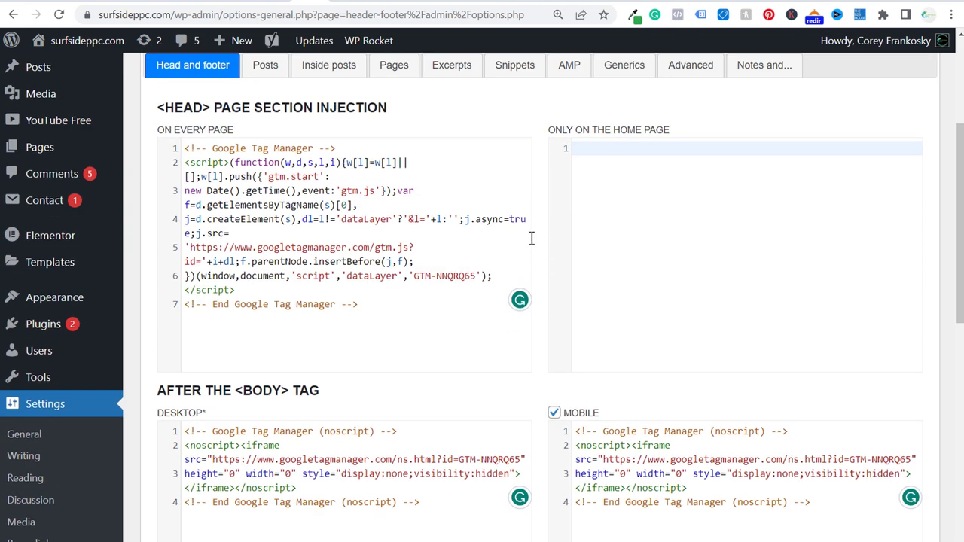
Step: Return to Google Tag Manager, close the installation instructions and open the workspace overview
left_click(115, 4)
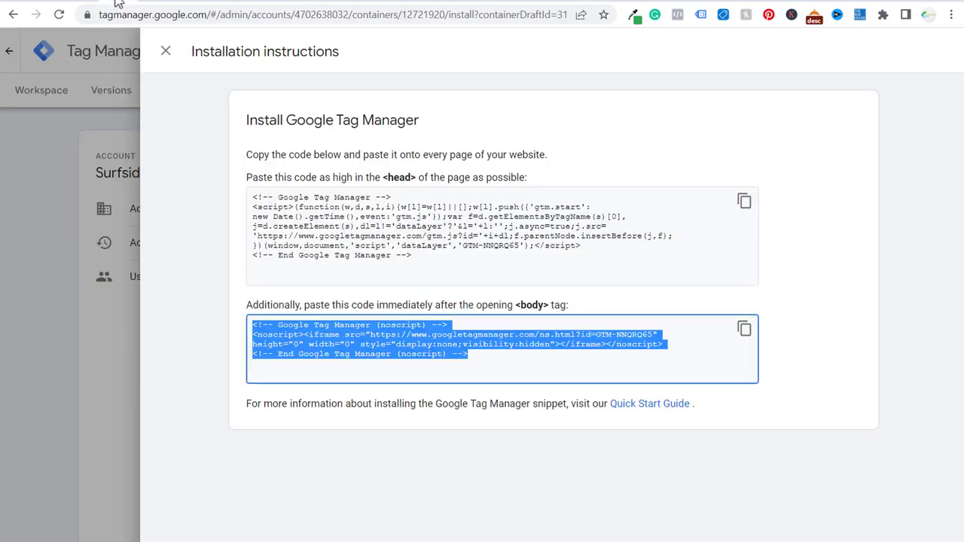
left_click(161, 49)
left_click(18, 95)
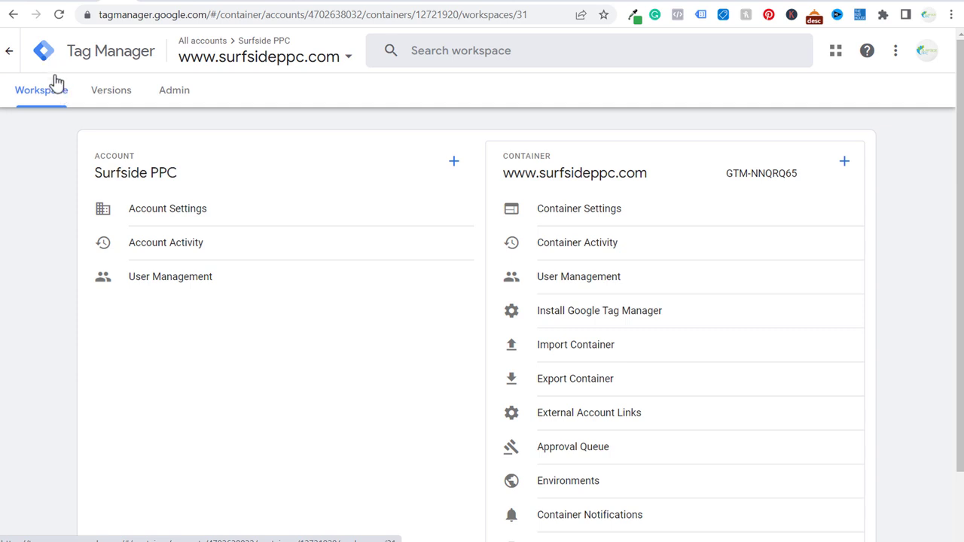
left_click(57, 87)
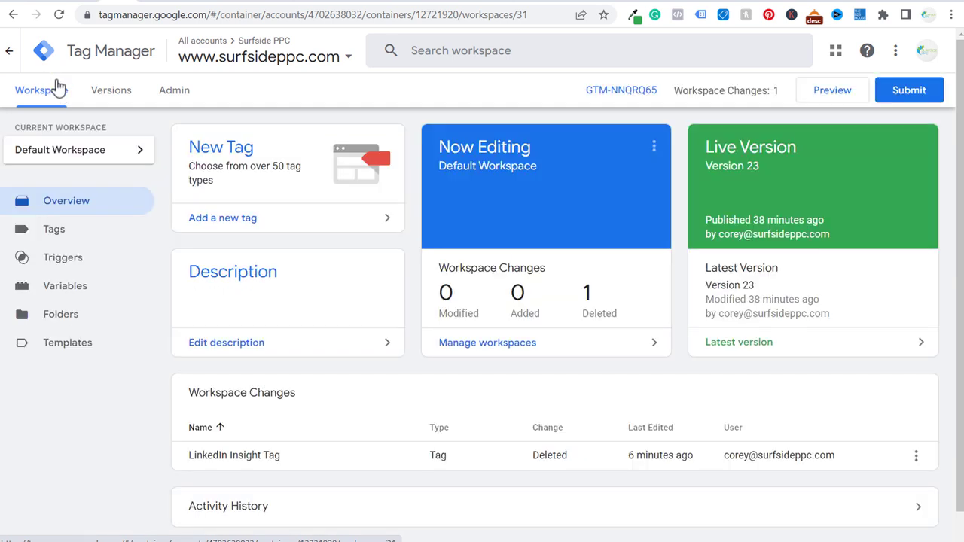
Step: Publish the workspace changes to Live with version name 123 and description 123, and close the version summary
left_click(904, 91)
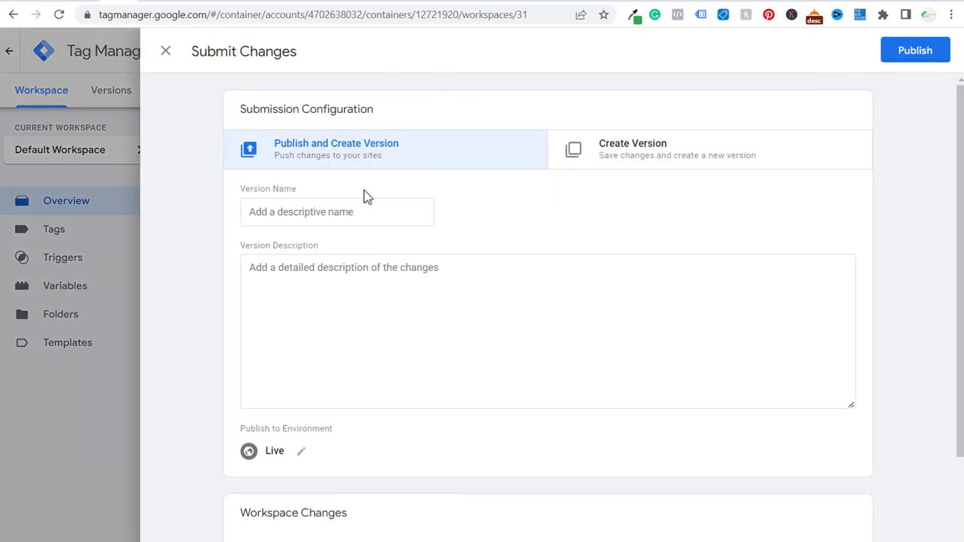
left_click(355, 209)
type("123")
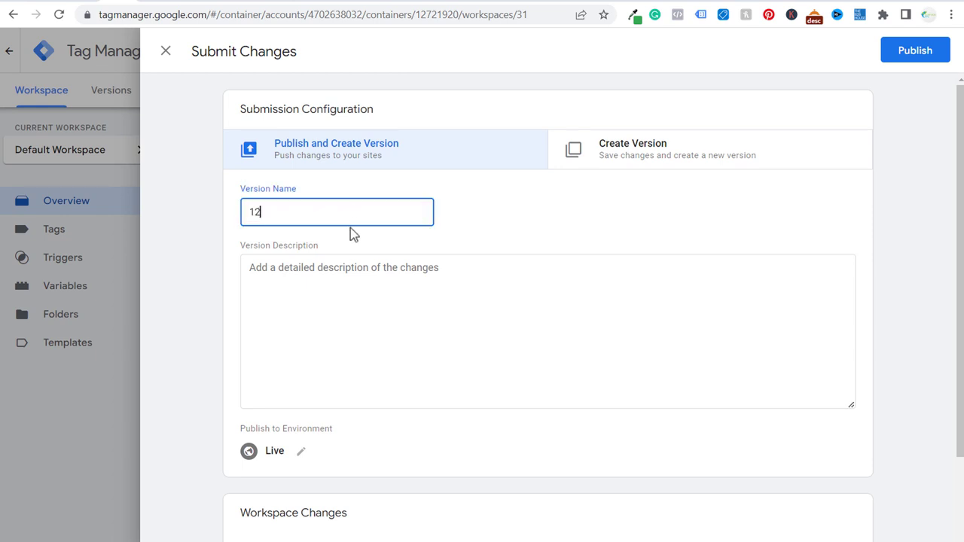
left_click(352, 284)
type("123")
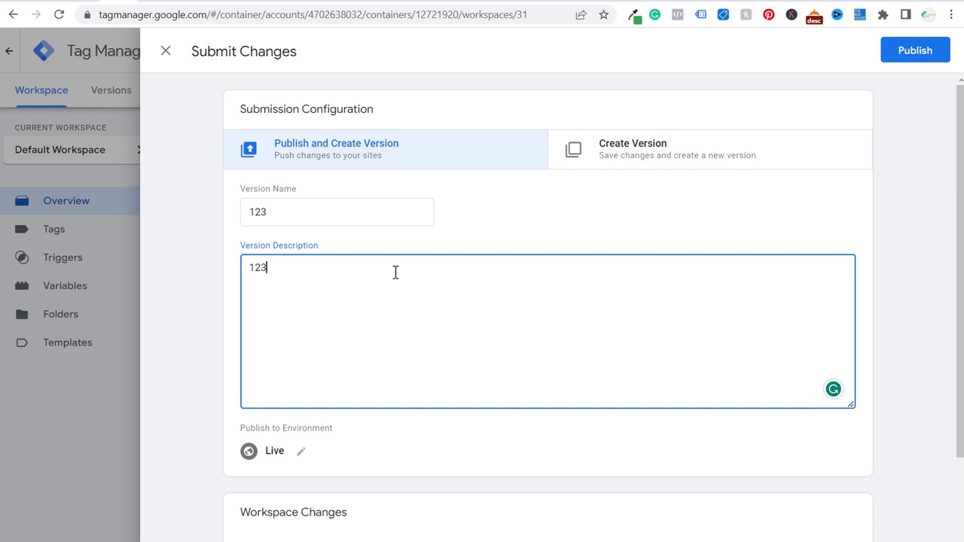
left_click(931, 55)
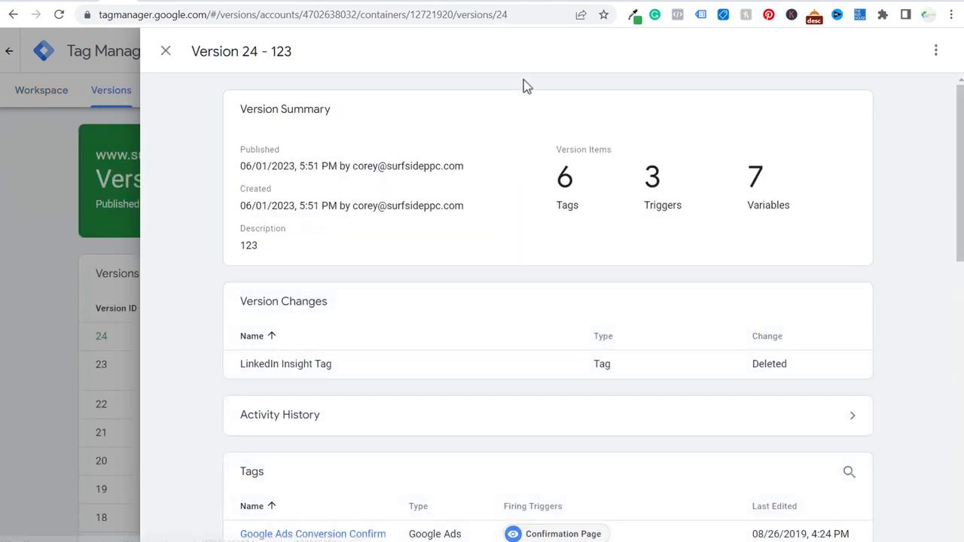
left_click(166, 52)
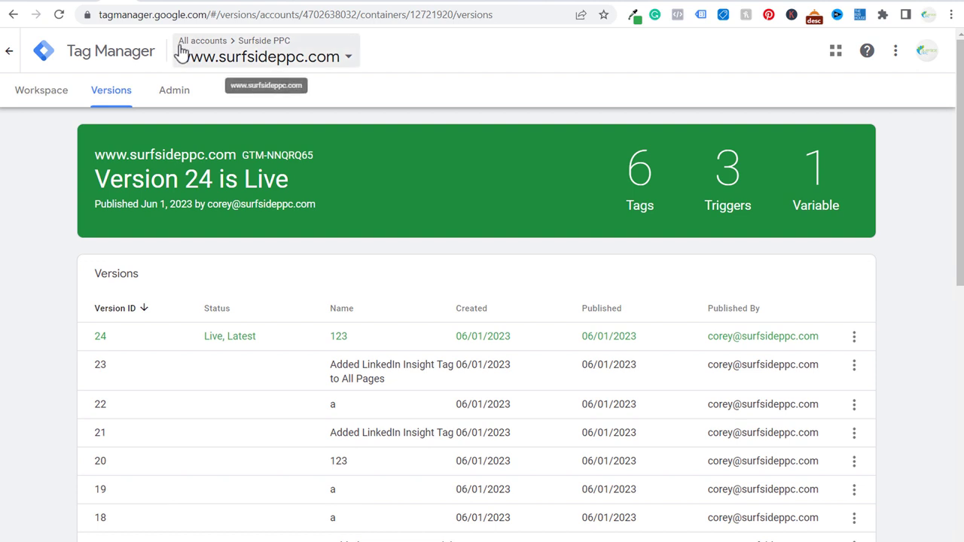
Step: Add a new tag in the Tag Manager workspace and open its tag type choices
left_click(45, 89)
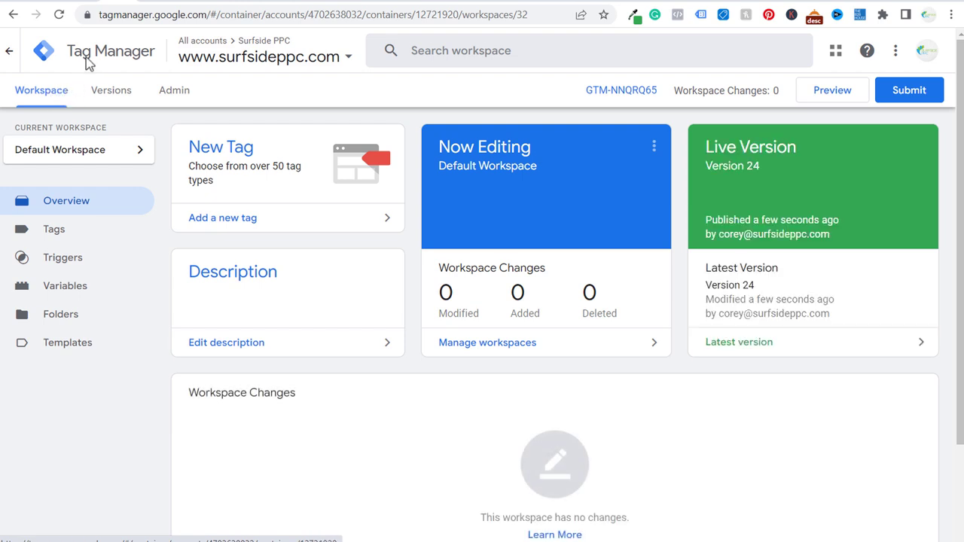
left_click(291, 226)
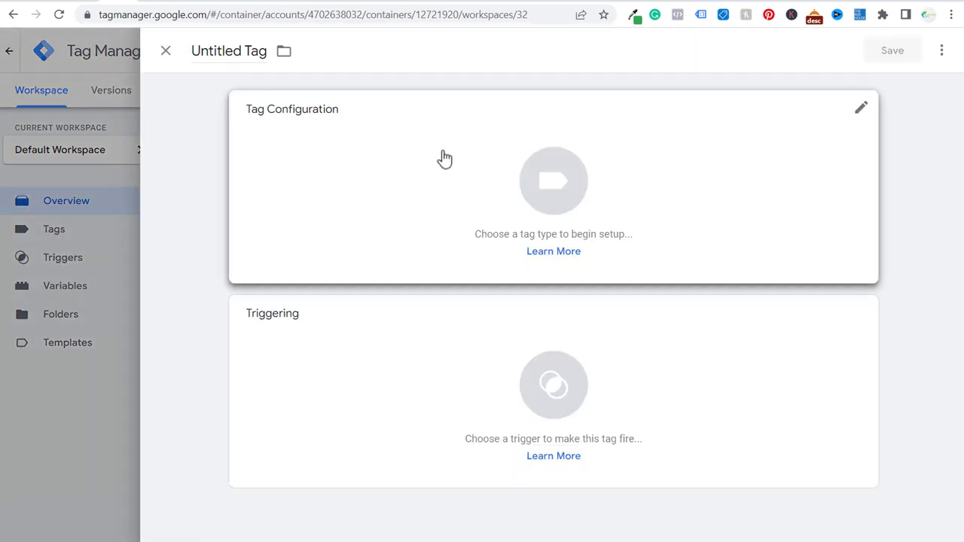
left_click(430, 151)
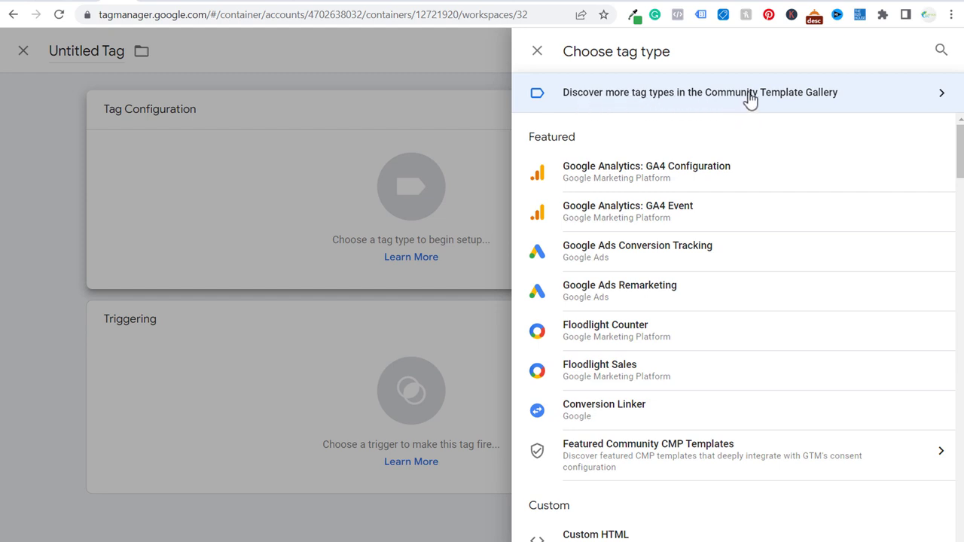
Step: Search the Community Template Gallery for linkedin and view the LinkedIn InsightTag 2.0 template details
left_click(884, 98)
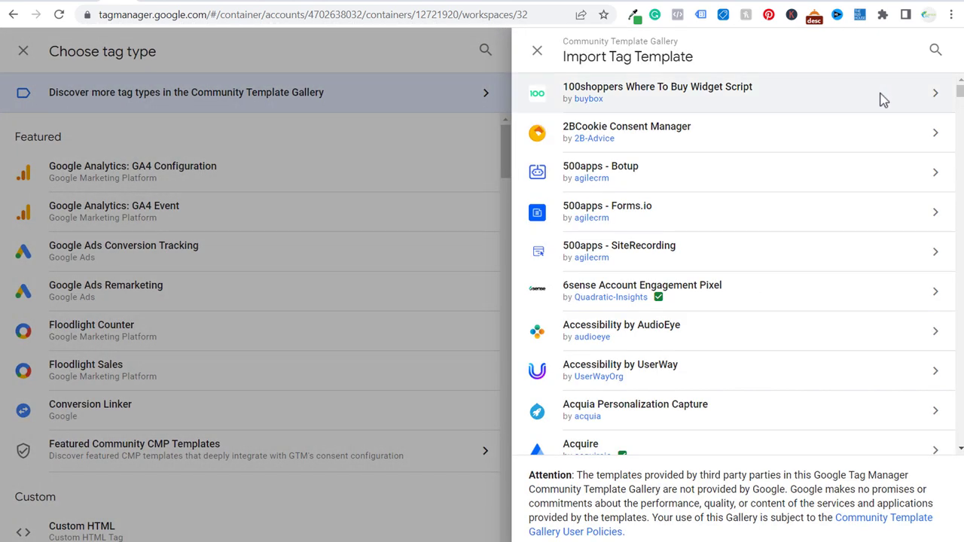
left_click(935, 49)
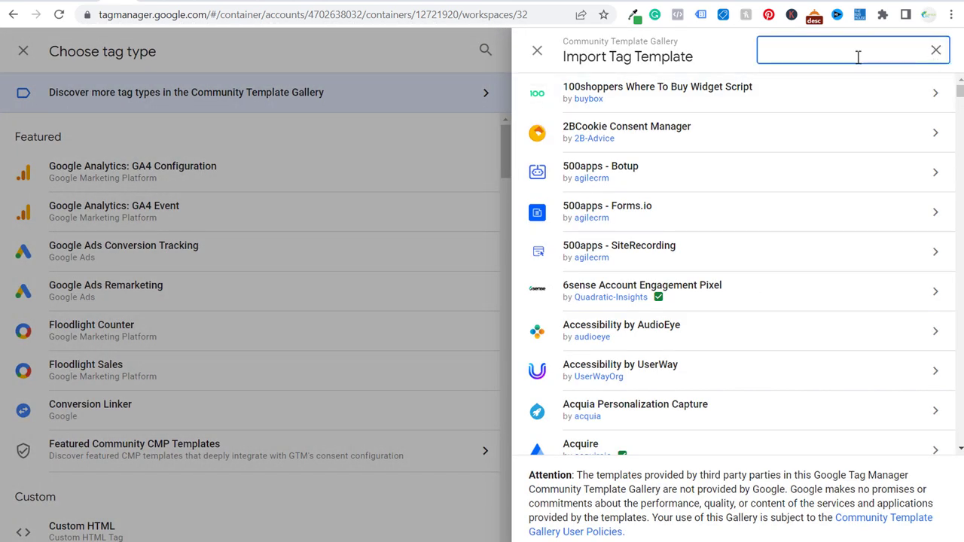
type("linkedin")
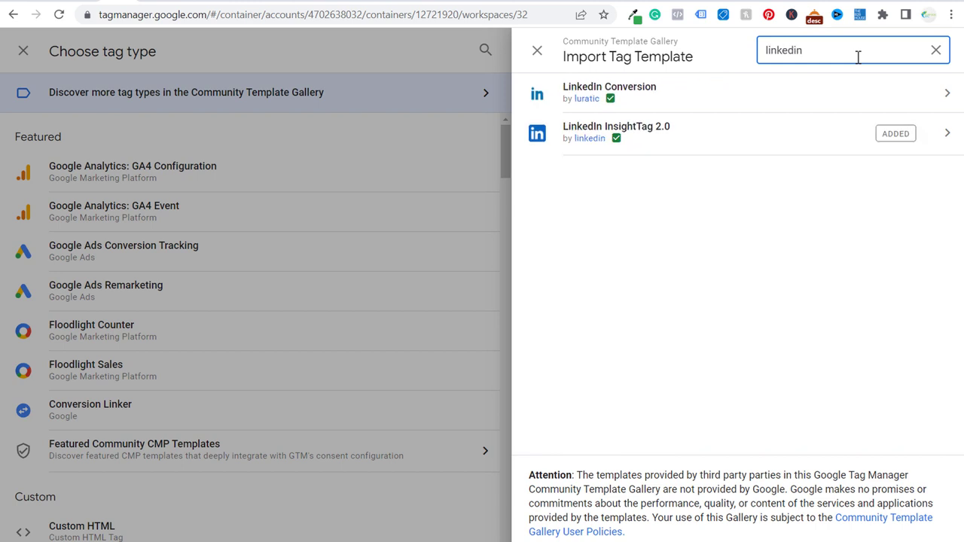
left_click(795, 143)
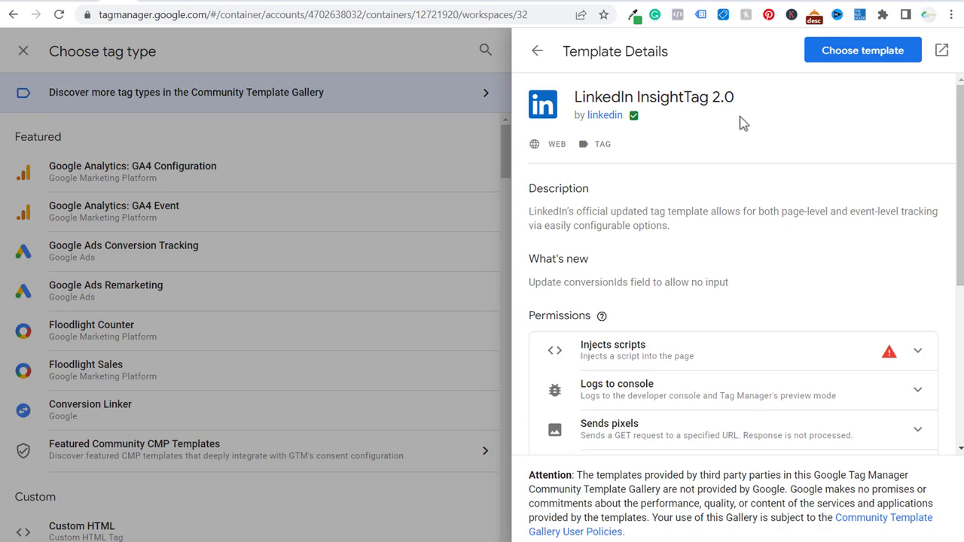
left_click(537, 51)
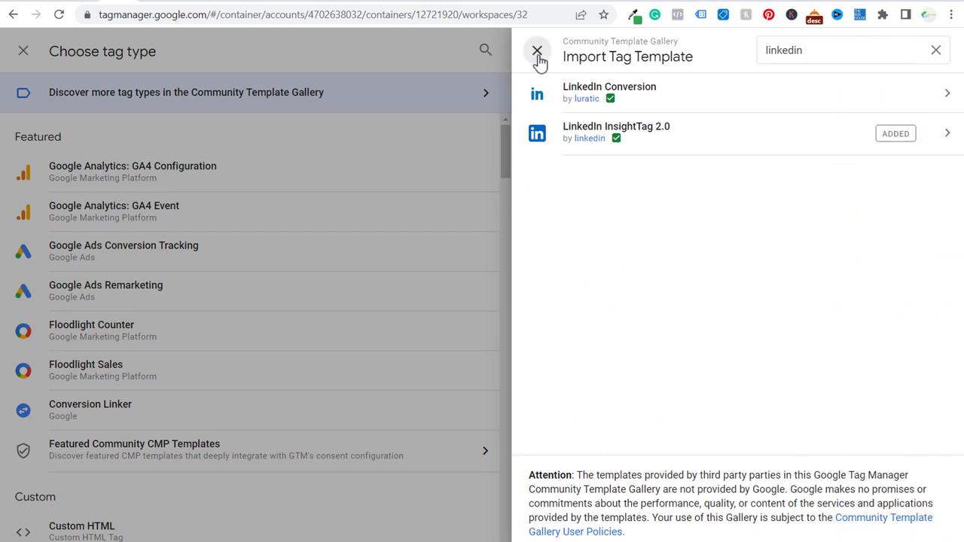
left_click(537, 54)
Step: Find the LinkedIn insight tag types and set the tag type to LinkedIn InsightTag 2.0
left_click(940, 49)
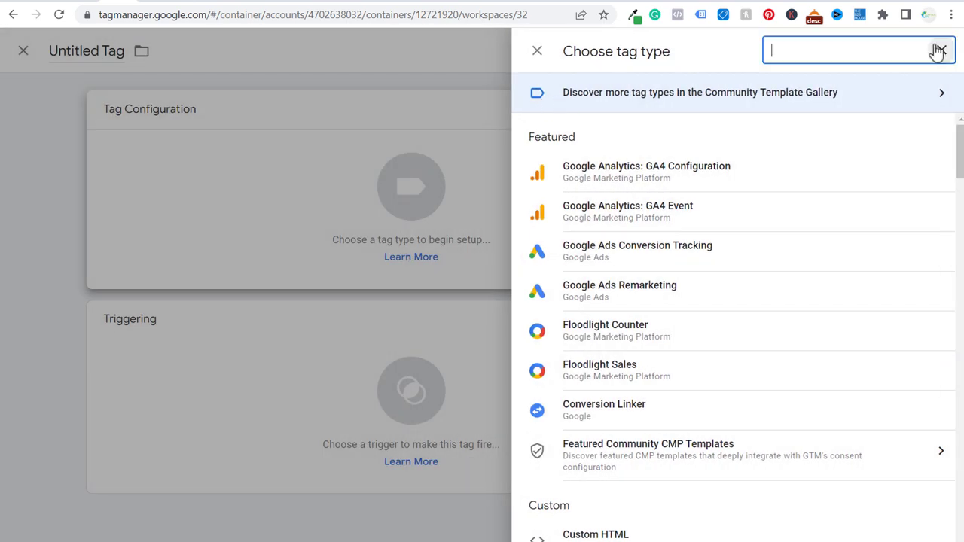
type("linkedin insi")
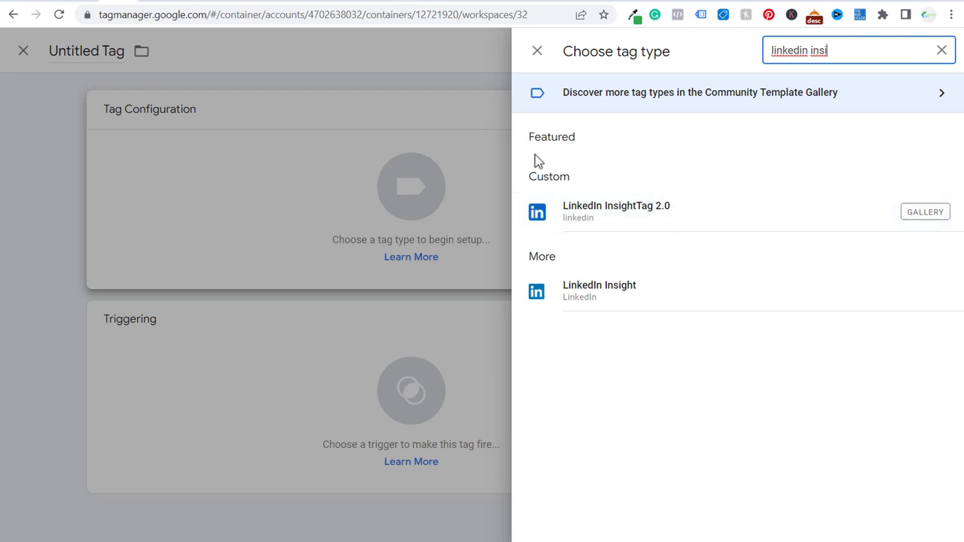
left_click(699, 224)
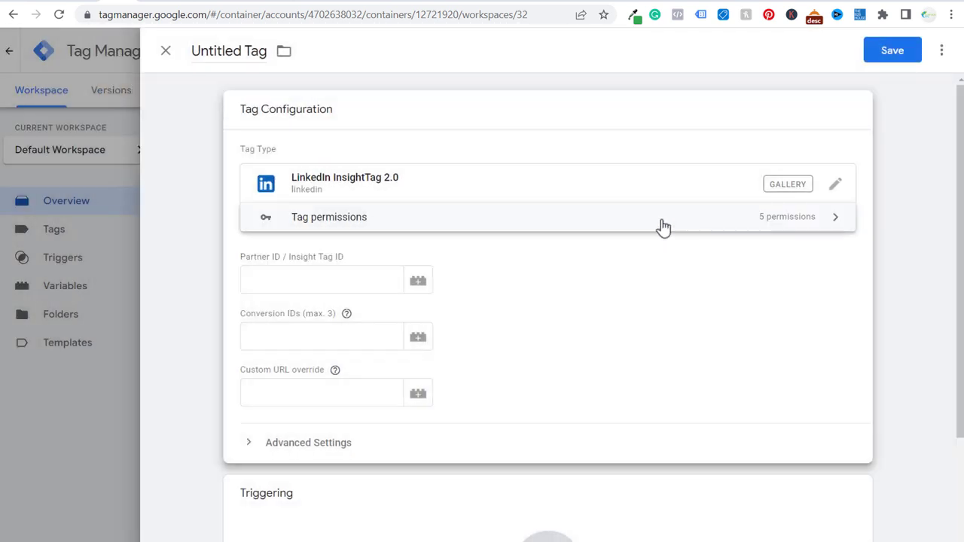
Step: Copy the partner ID from LinkedIn Campaign Manager and enter it as the Tag Manager tag's Partner ID / Insight Tag ID
left_click(187, 4)
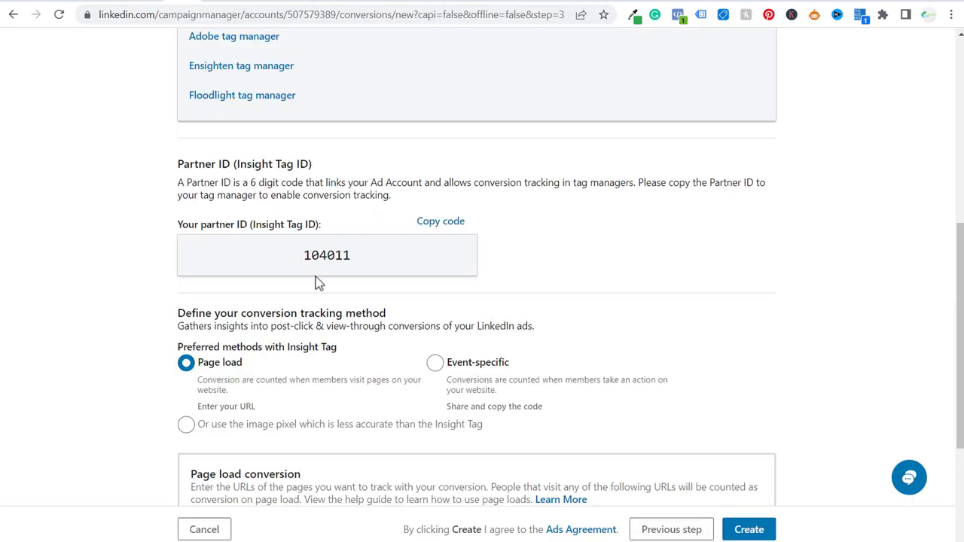
left_click(435, 223)
left_click_drag(387, 258, 263, 258)
key("ctrl+c")
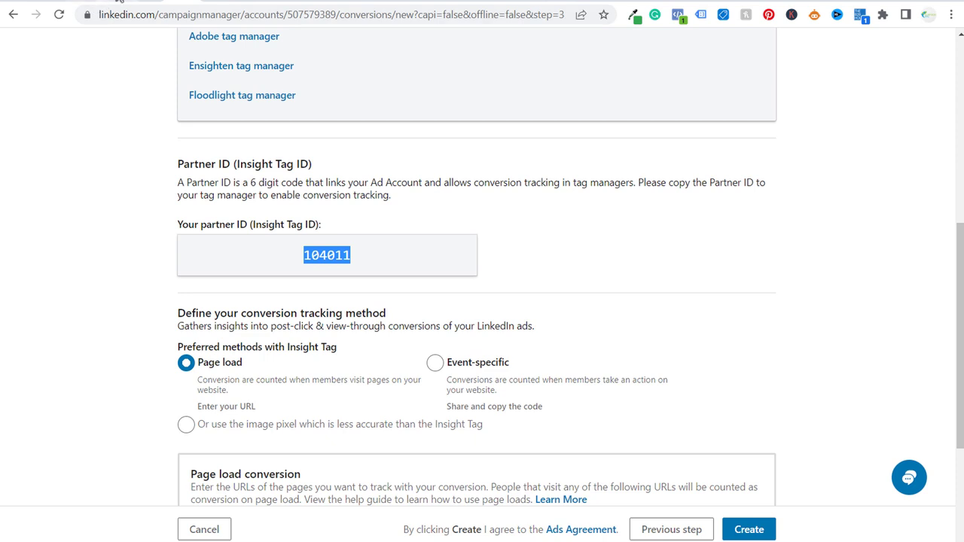
left_click(118, 2)
left_click(281, 269)
key("ctrl+v")
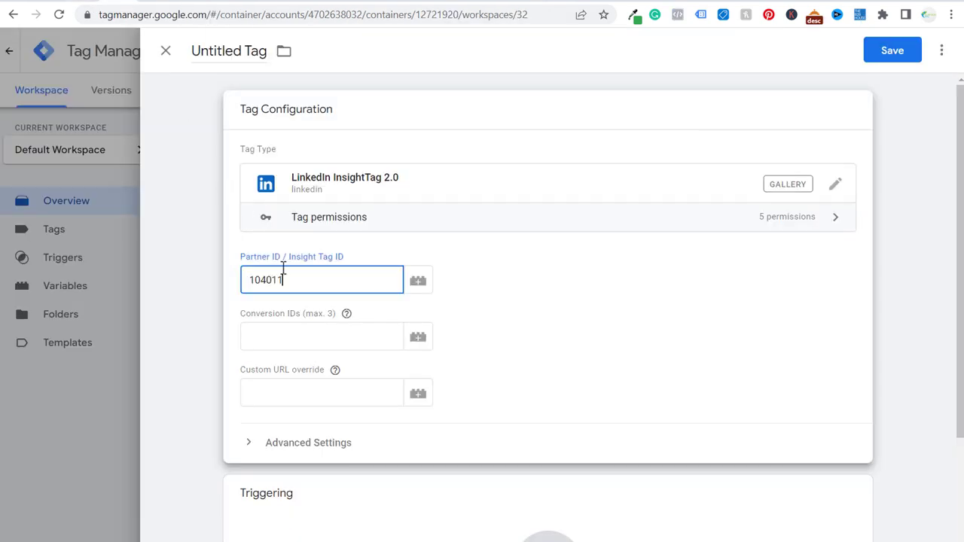
left_click(176, 228)
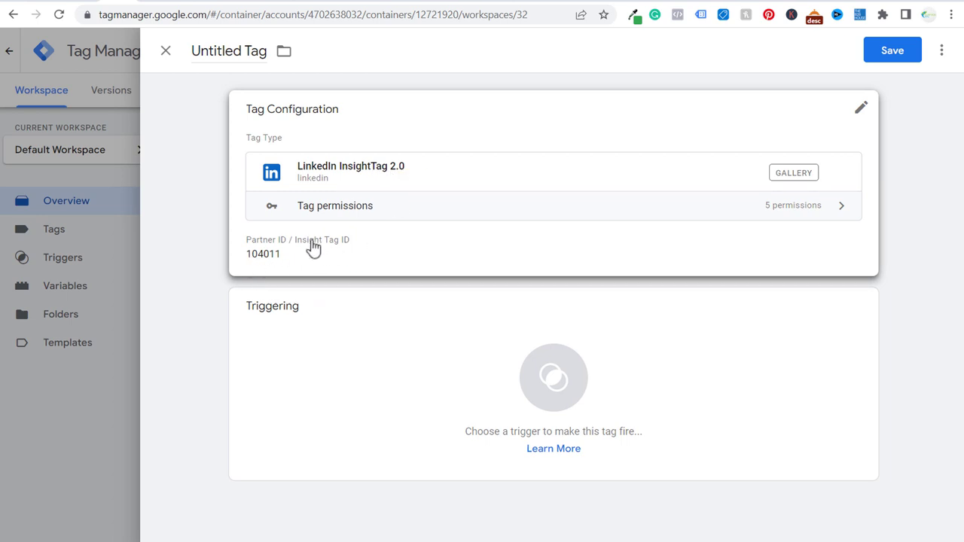
Step: Name the tag LinkedIn Insight Tag
left_click(234, 54)
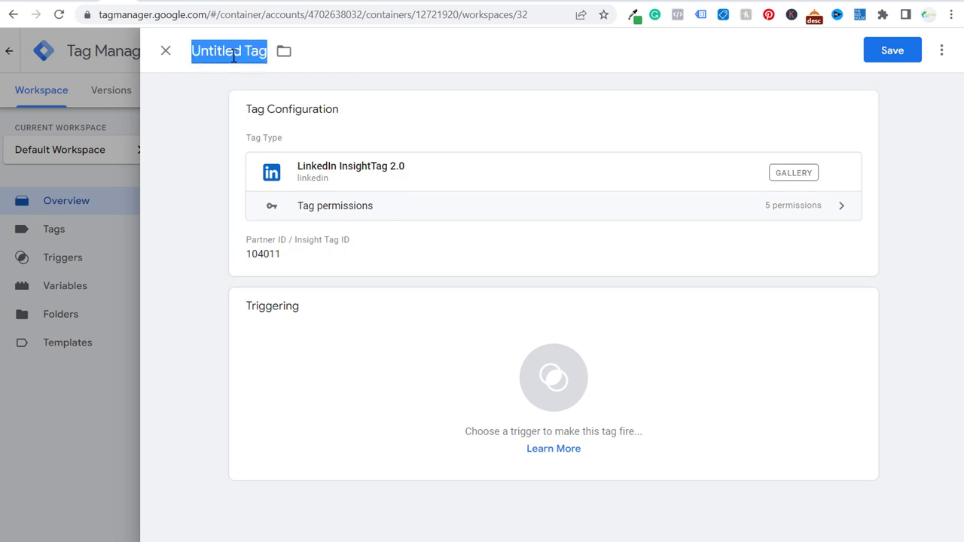
type("LinkedIn")
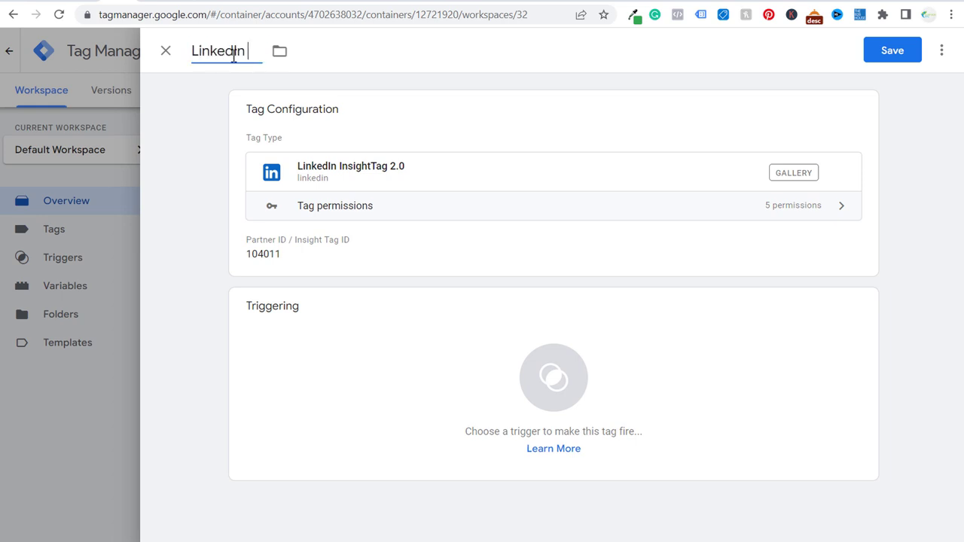
type(" Insight Tag")
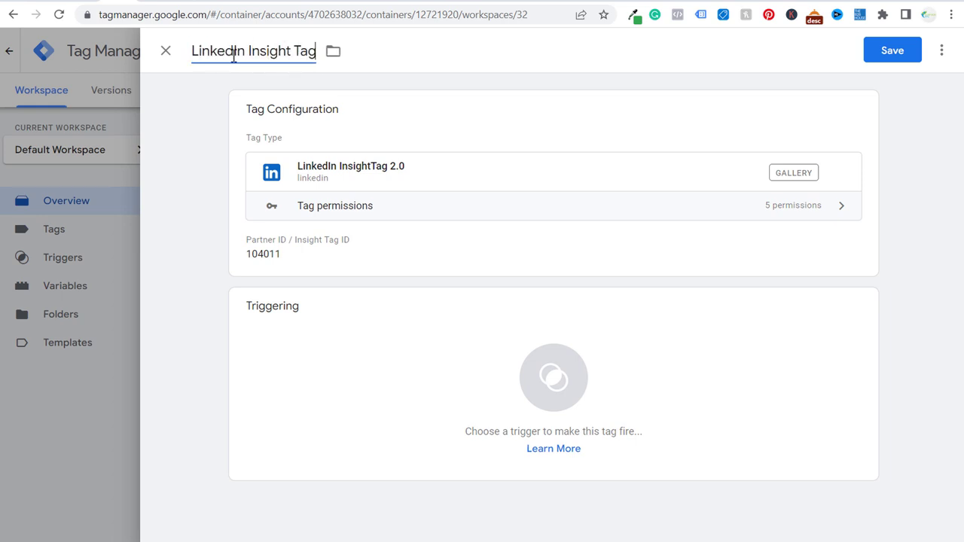
Step: Assign the All Pages page view trigger to the tag and save it
left_click(458, 373)
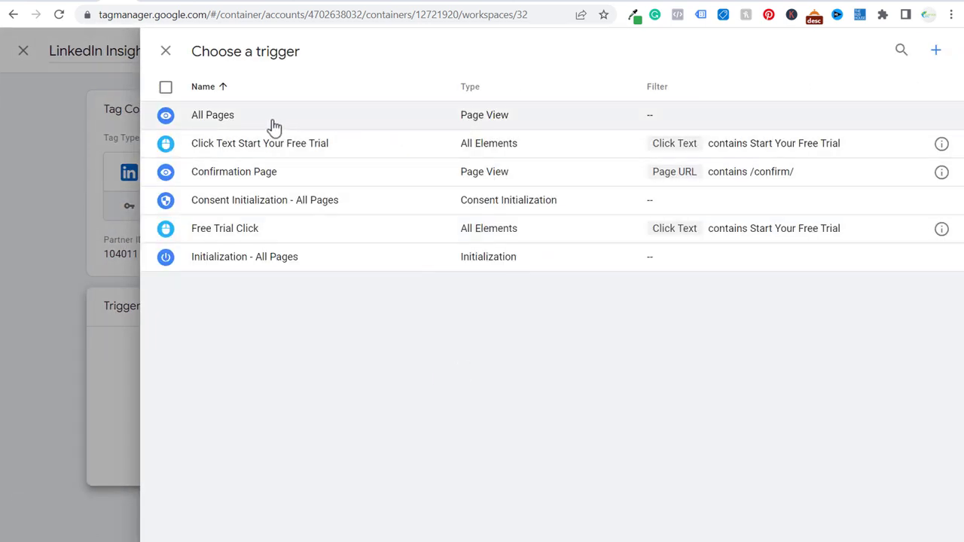
left_click(315, 117)
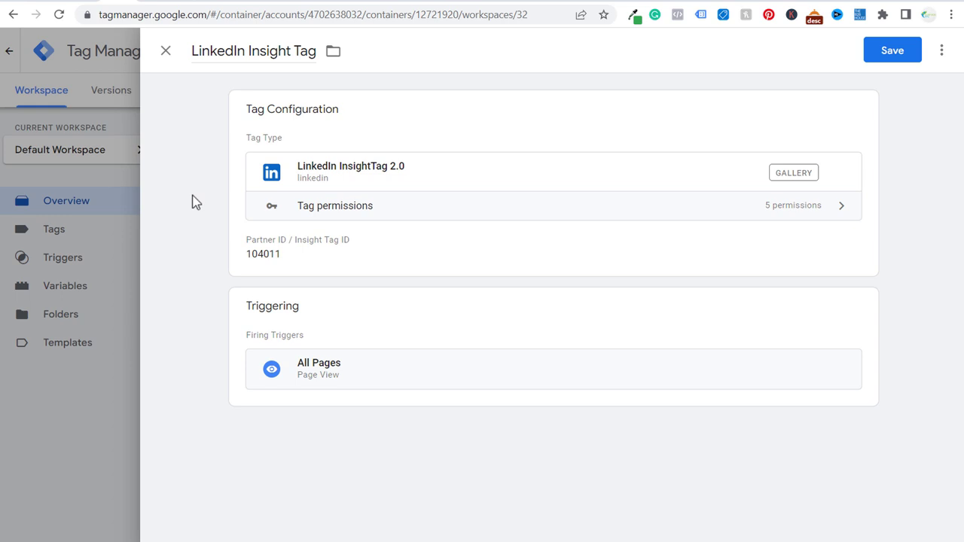
left_click(894, 54)
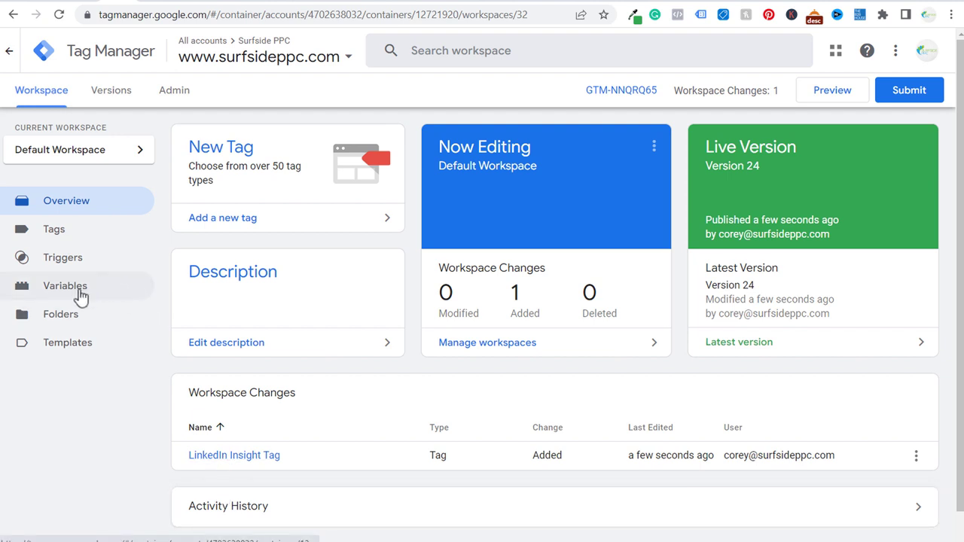
Step: Check the Click Text variable in the built-in variables configuration, then close the configuration
left_click(43, 290)
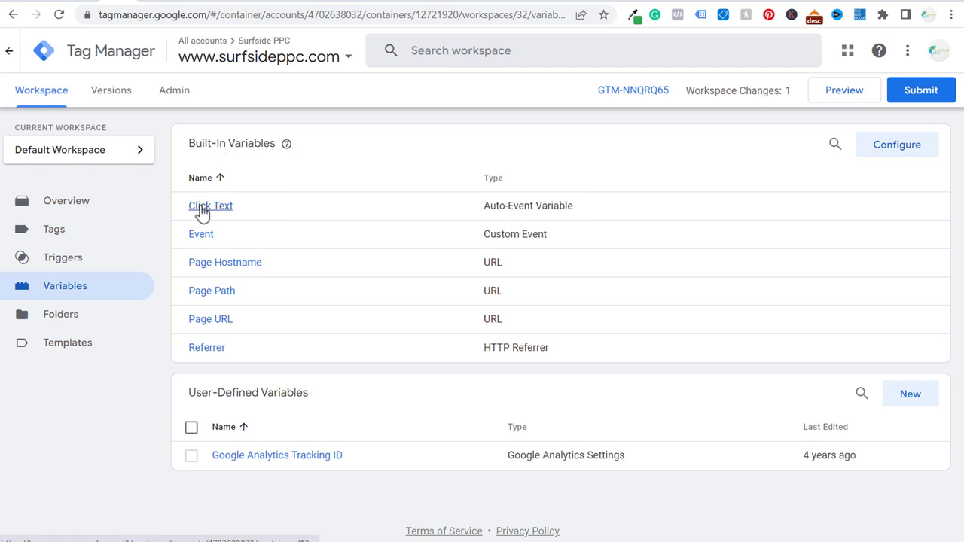
left_click(897, 146)
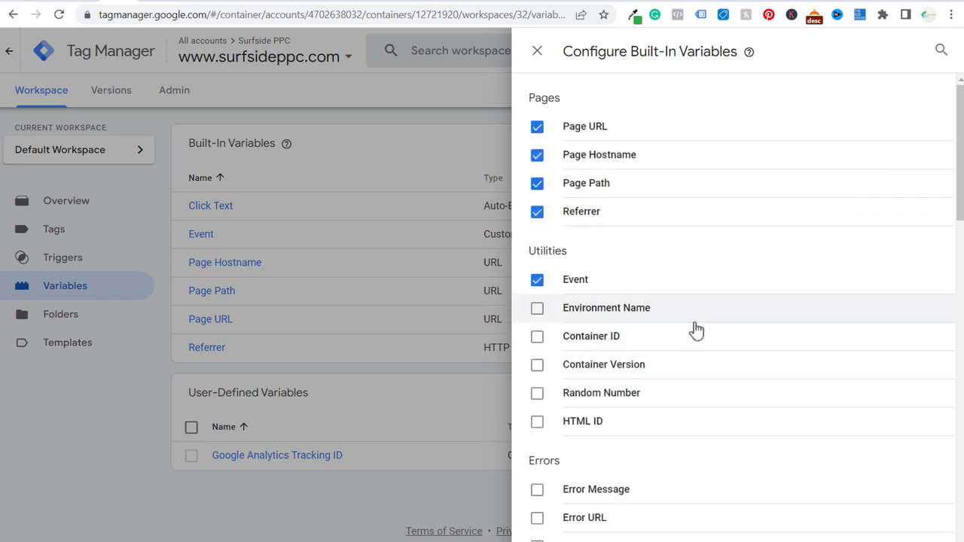
scroll(680, 241, "down", 5)
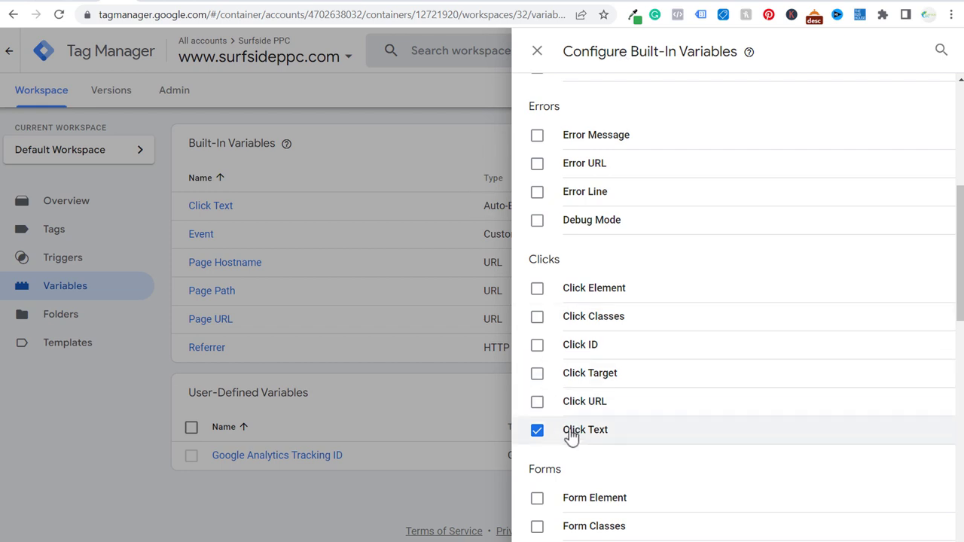
left_click(407, 128)
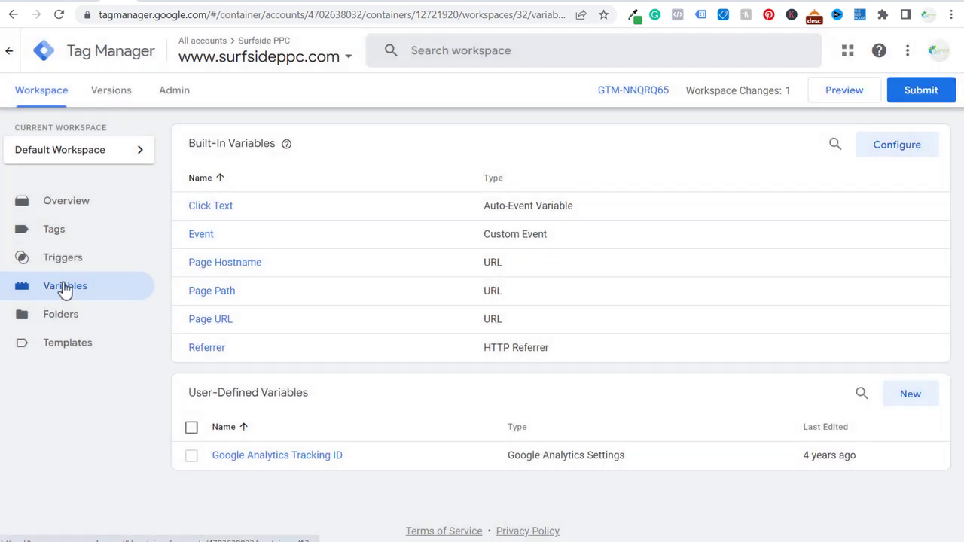
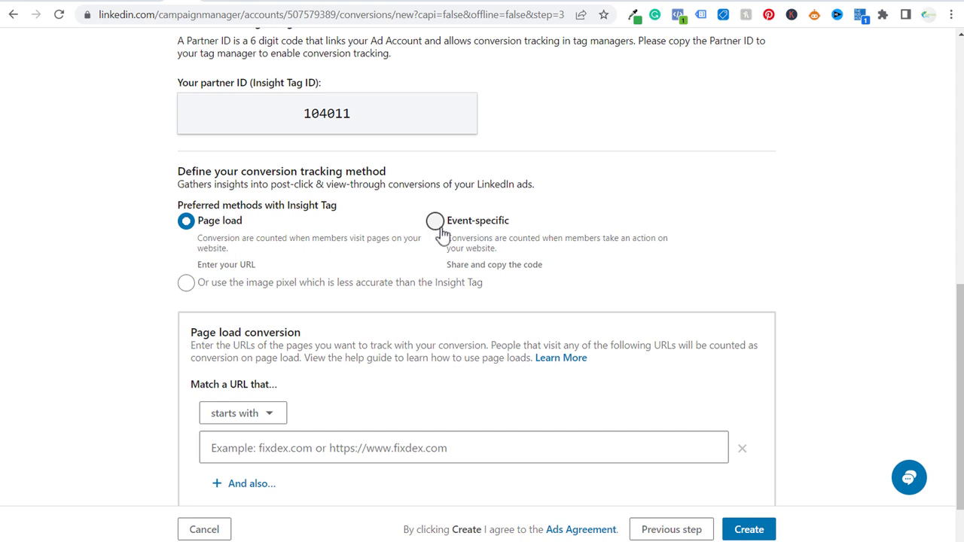
Step: Set the conversion tracking method to Event-specific in LinkedIn Campaign Manager
left_click_drag(467, 238, 570, 254)
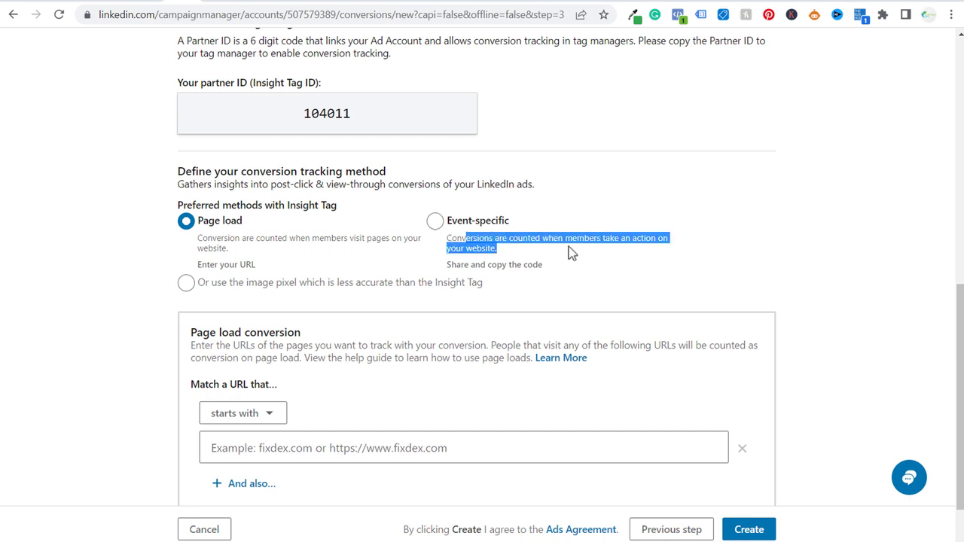
left_click(637, 244)
left_click(444, 221)
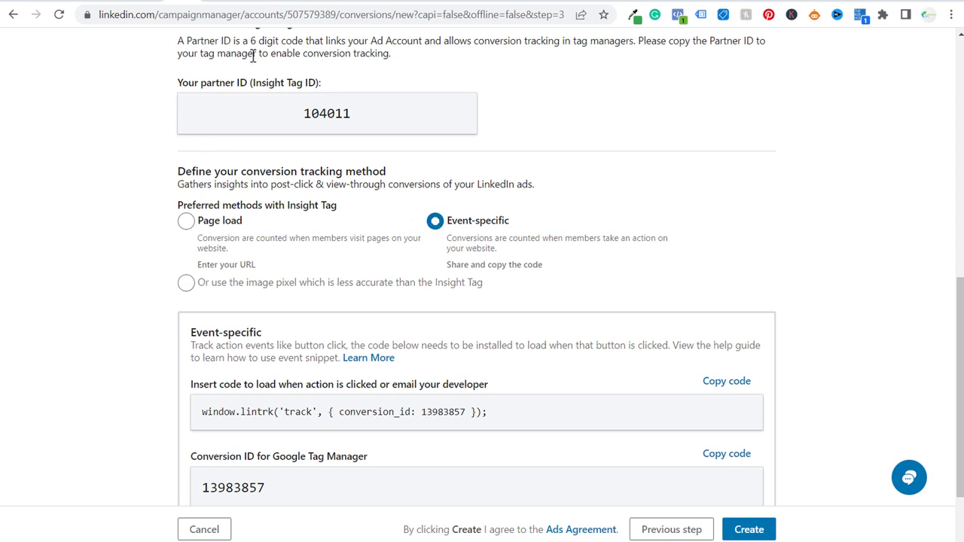
Step: View the Start Your Free Trial button on the thank-you page and the conversion ID for Google Tag Manager in LinkedIn
left_click(241, 2)
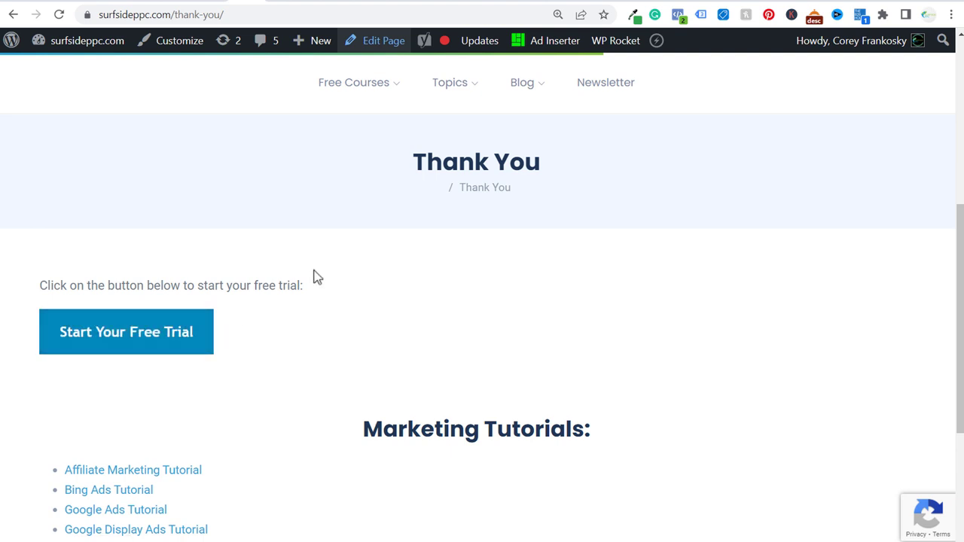
left_click(190, 2)
scroll(153, 243, "down", 1)
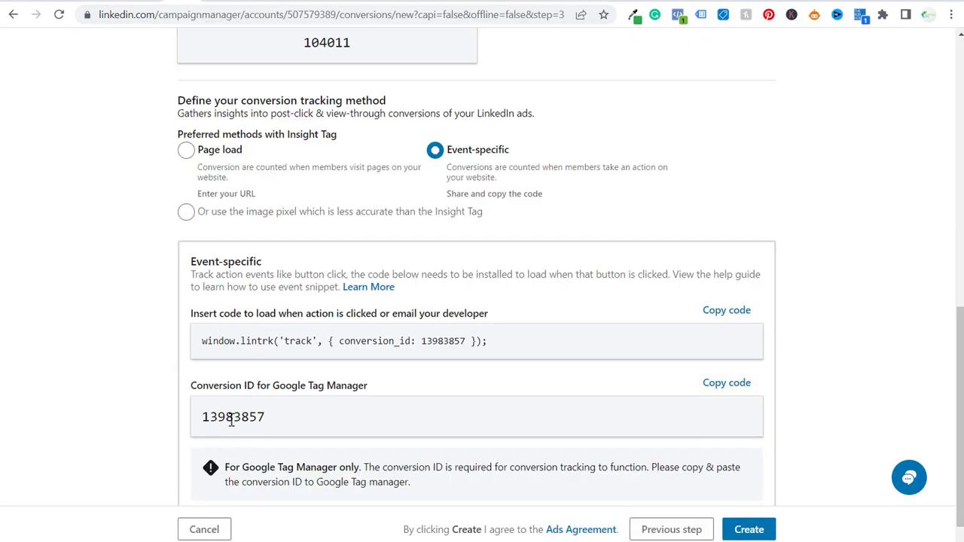
scroll(200, 150, "up", 1)
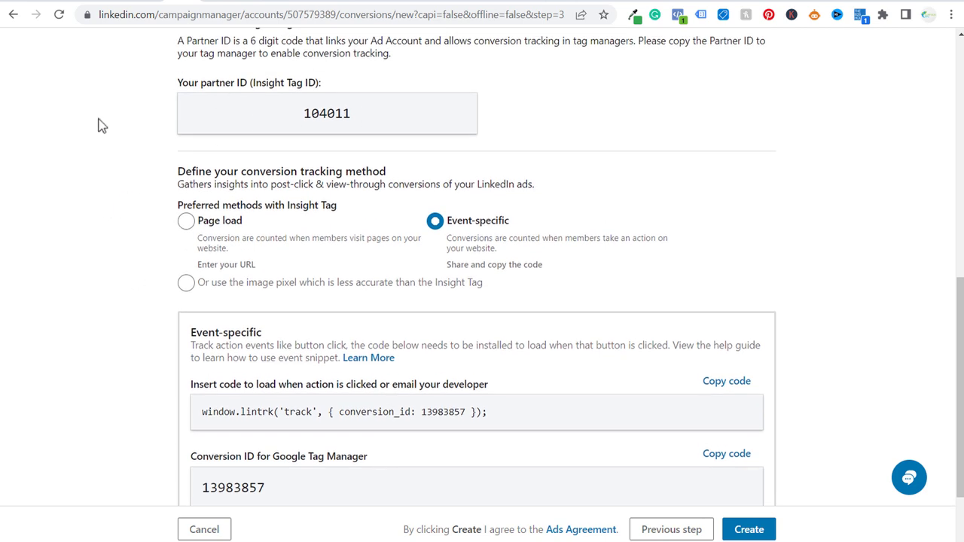
Step: Switch to Google Tag Manager and start a new tag with the LinkedIn InsightTag 2.0 type
left_click(112, 3)
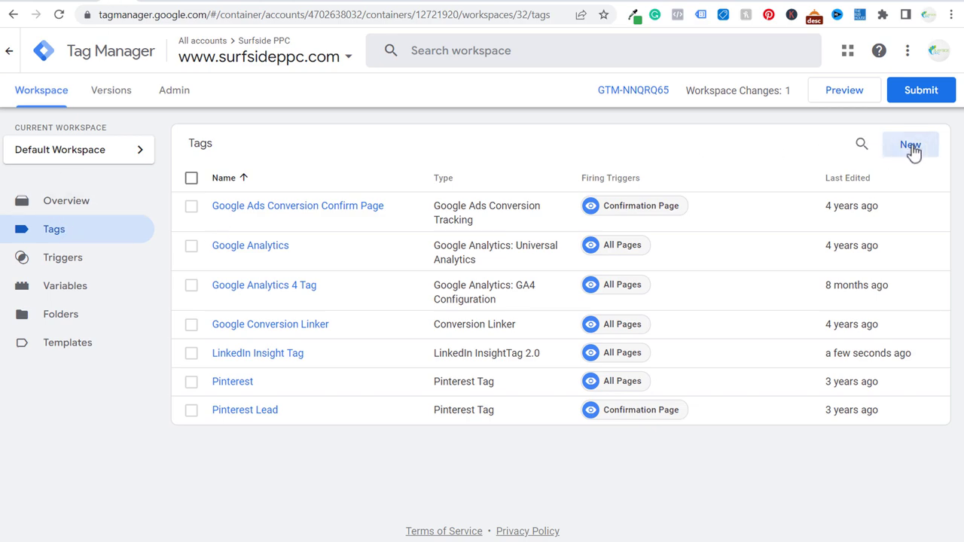
left_click(913, 150)
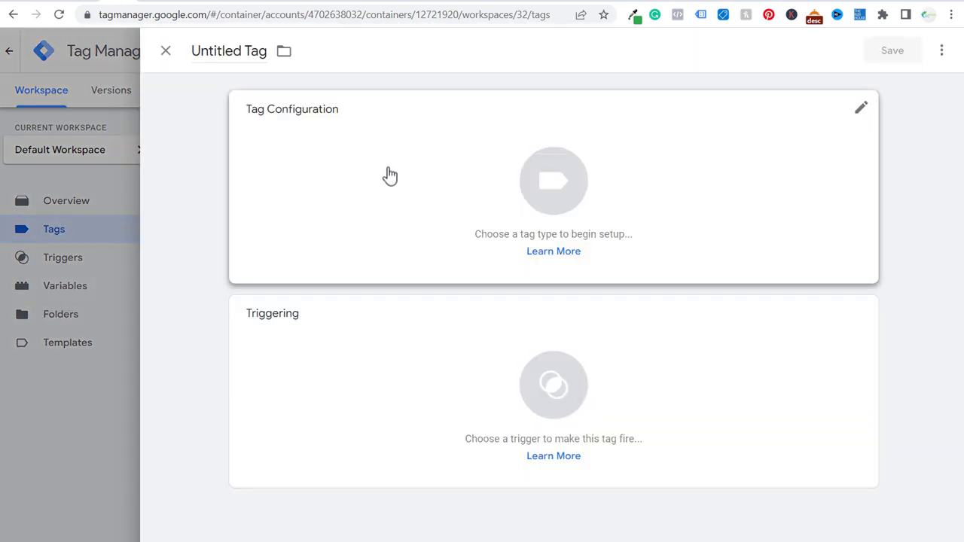
left_click(120, 178)
left_click(57, 210)
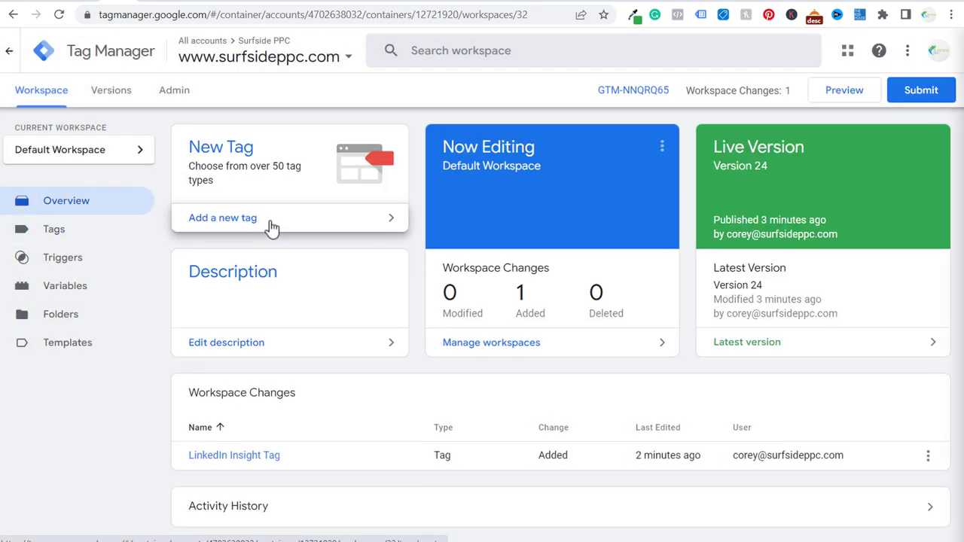
left_click(258, 224)
left_click(329, 191)
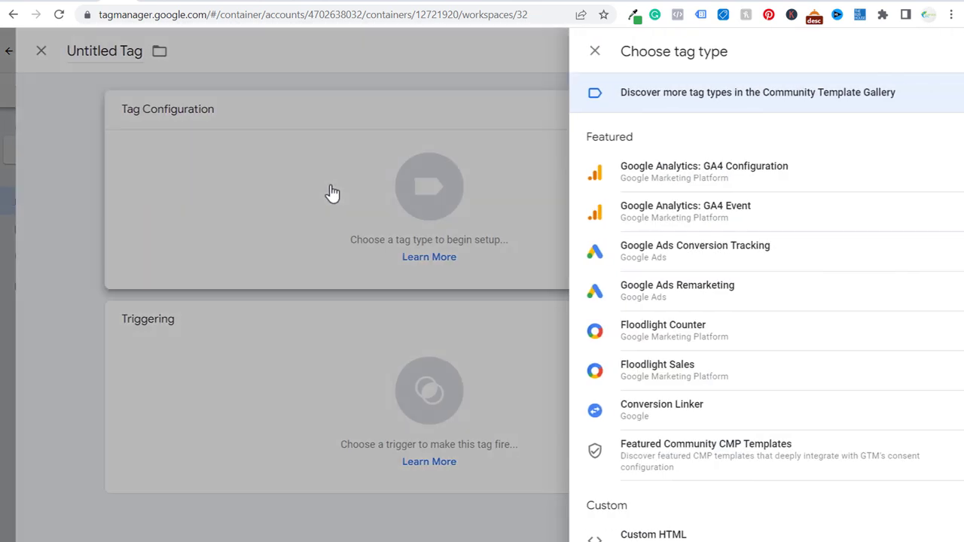
left_click(941, 50)
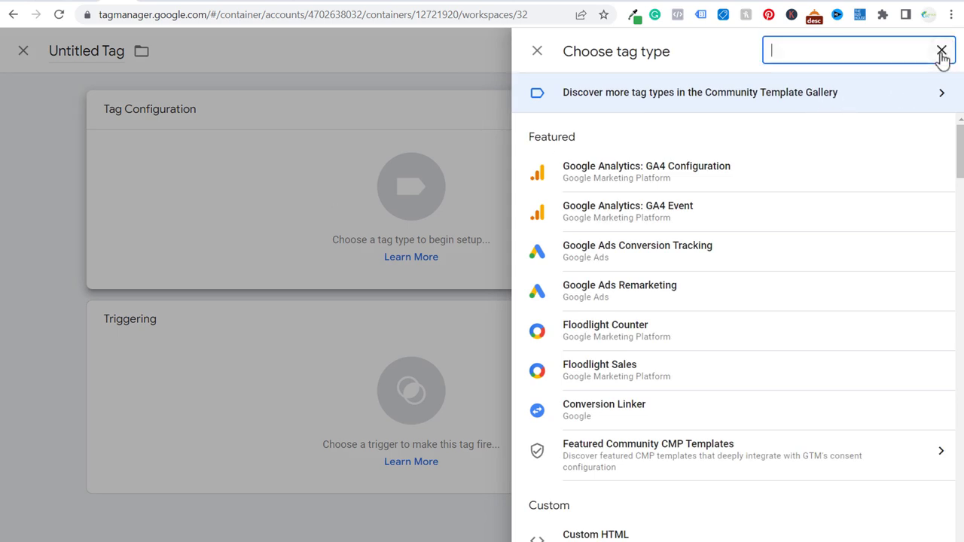
type("linked")
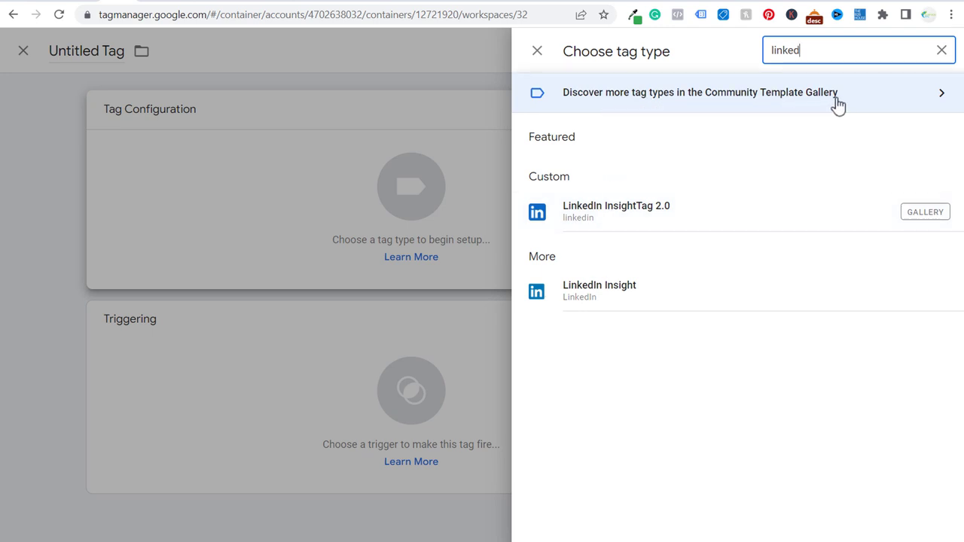
left_click(646, 218)
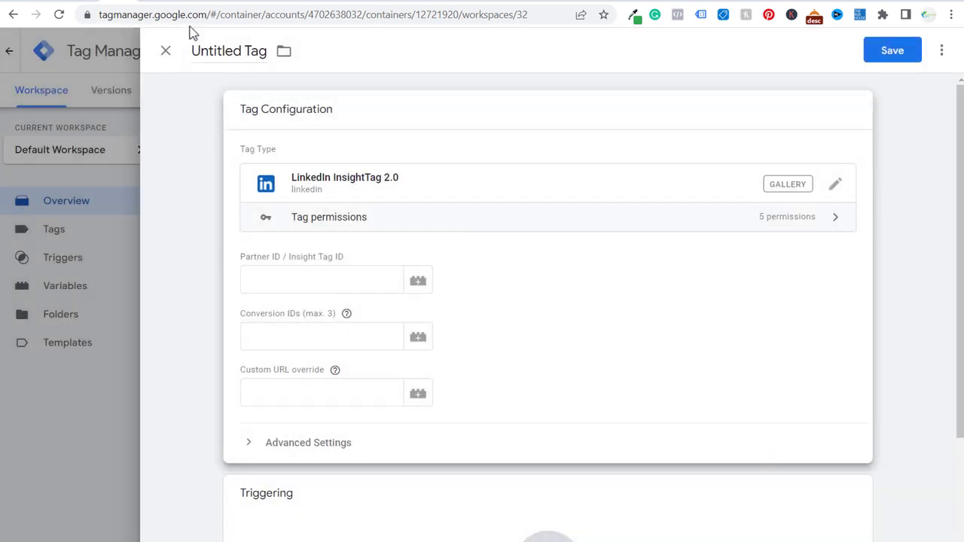
Step: Copy the partner ID from LinkedIn Campaign Manager into the new tag's Partner ID / Insight Tag ID in Google Tag Manager
left_click(184, 0)
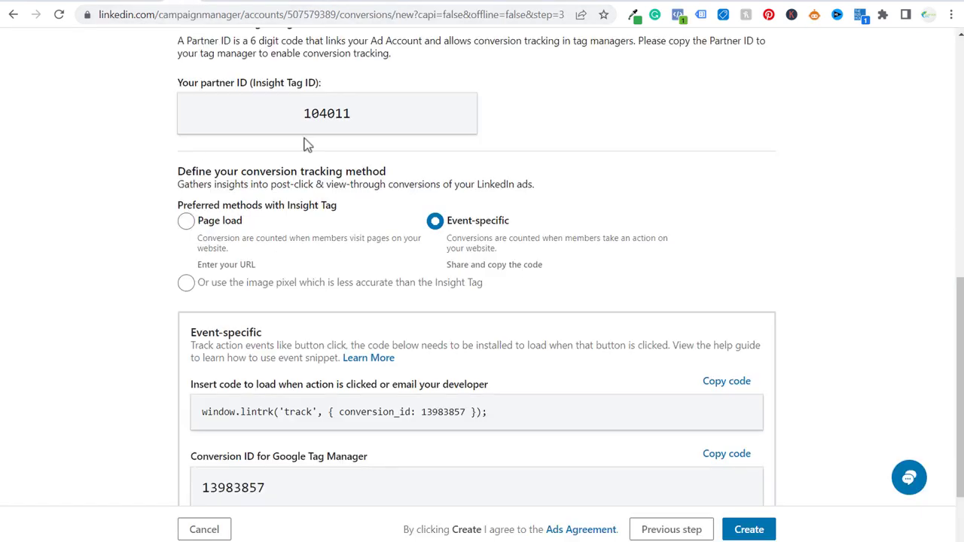
double_click(321, 119)
key("ctrl+c")
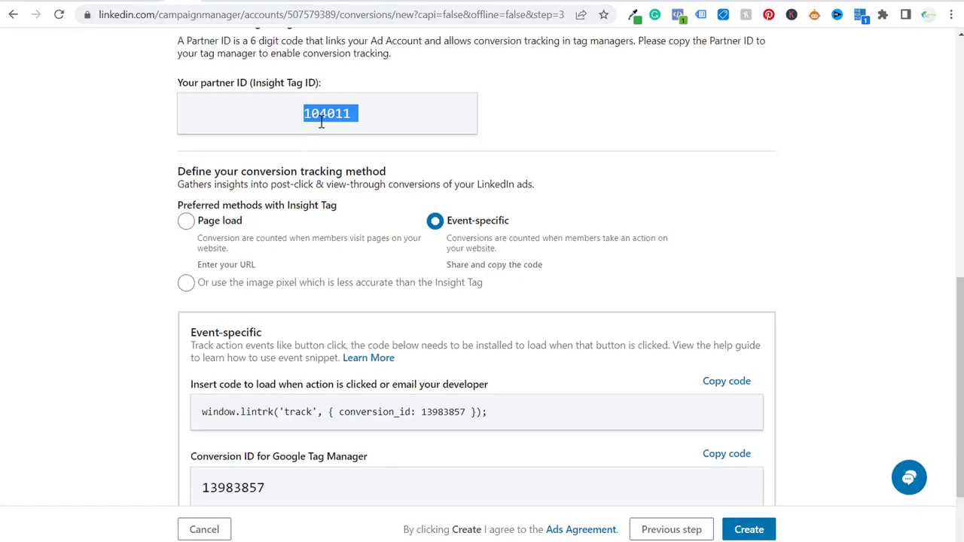
left_click(117, 4)
left_click(329, 279)
key("ctrl+v")
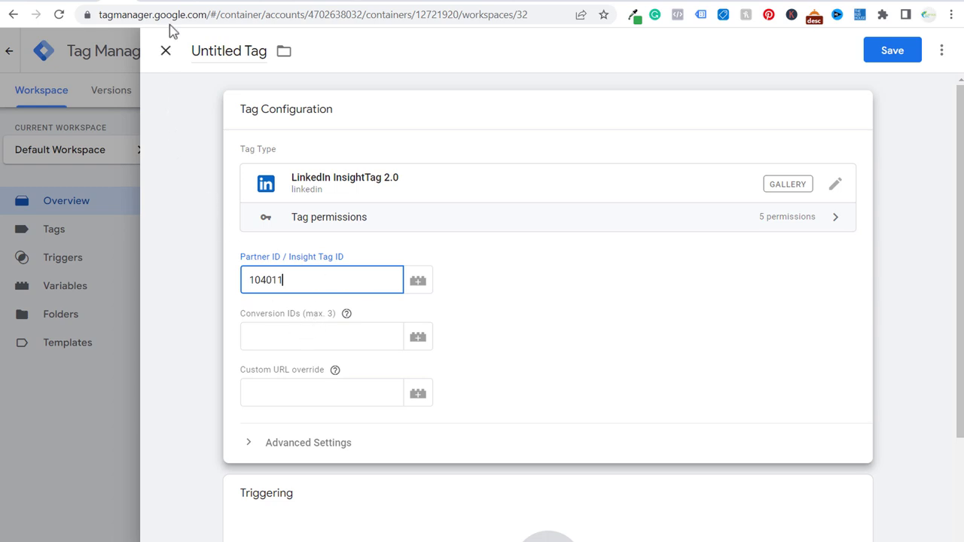
Step: Copy the conversion ID 13983857 from LinkedIn Campaign Manager into the tag's Conversion IDs in Google Tag Manager
left_click(181, 1)
double_click(231, 483)
key("ctrl+c")
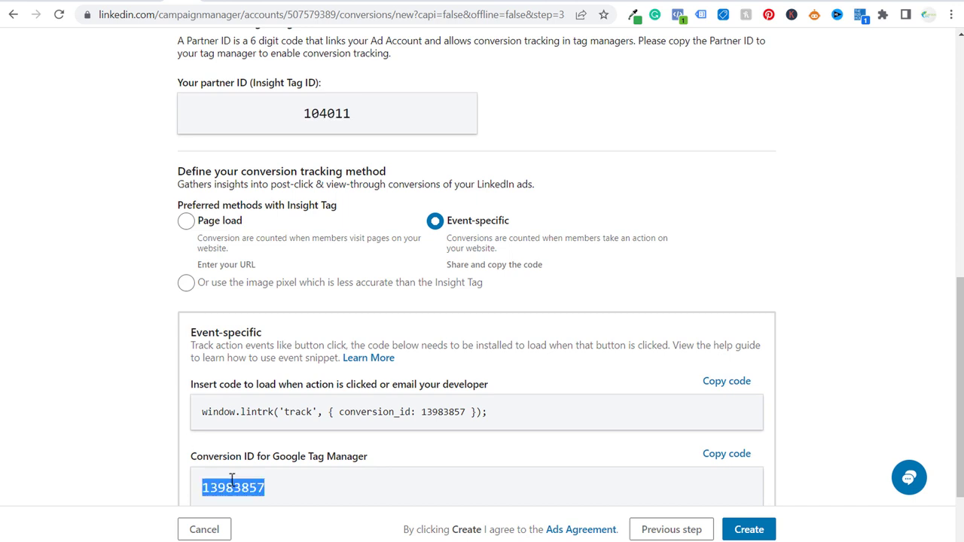
left_click(117, 4)
left_click(284, 332)
key("ctrl+v")
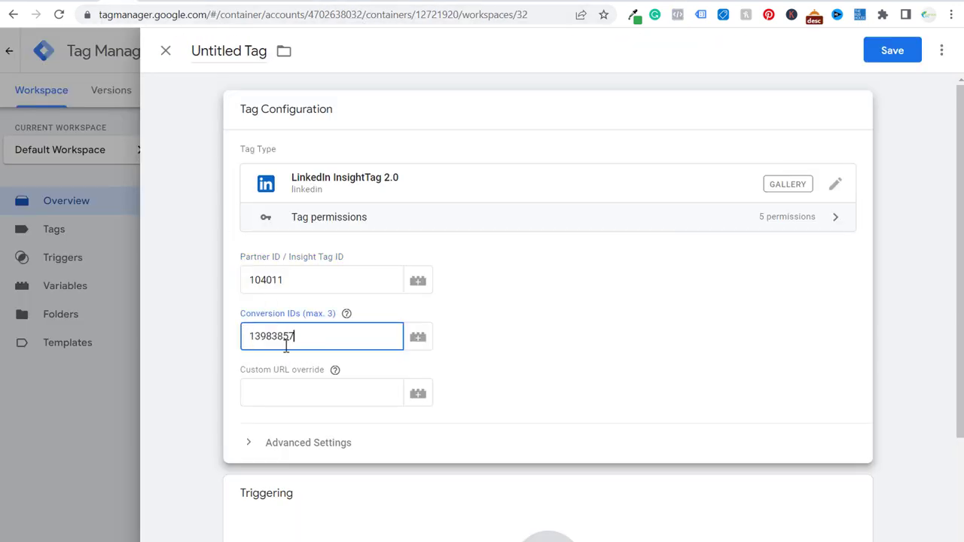
left_click(201, 169)
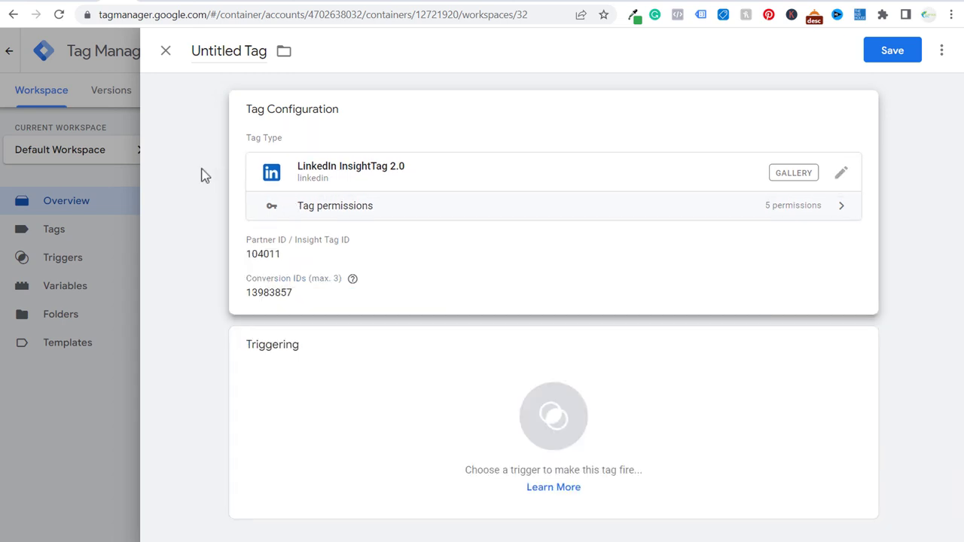
Step: Name the tag LinkedIn Insight Tag Event Specific Conversion
left_click(236, 42)
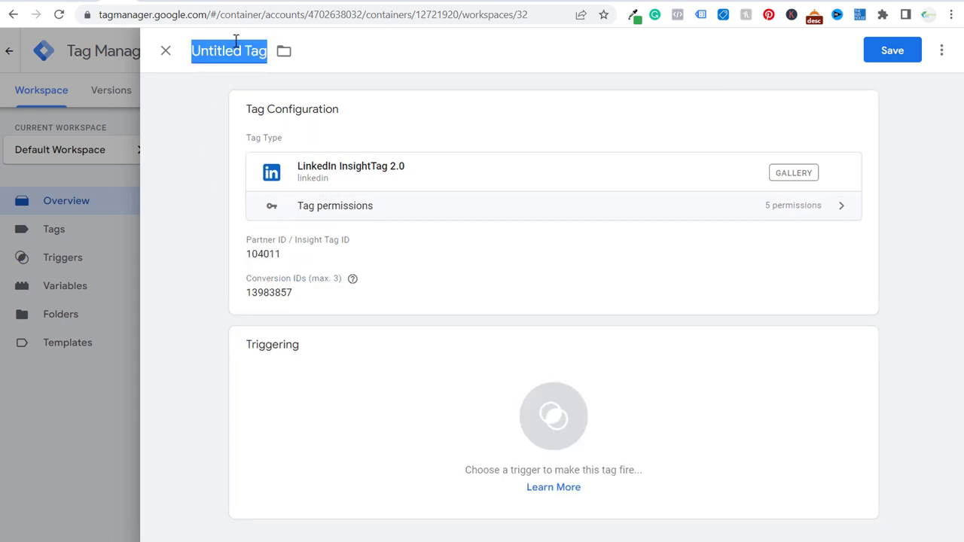
type("LinkedIn")
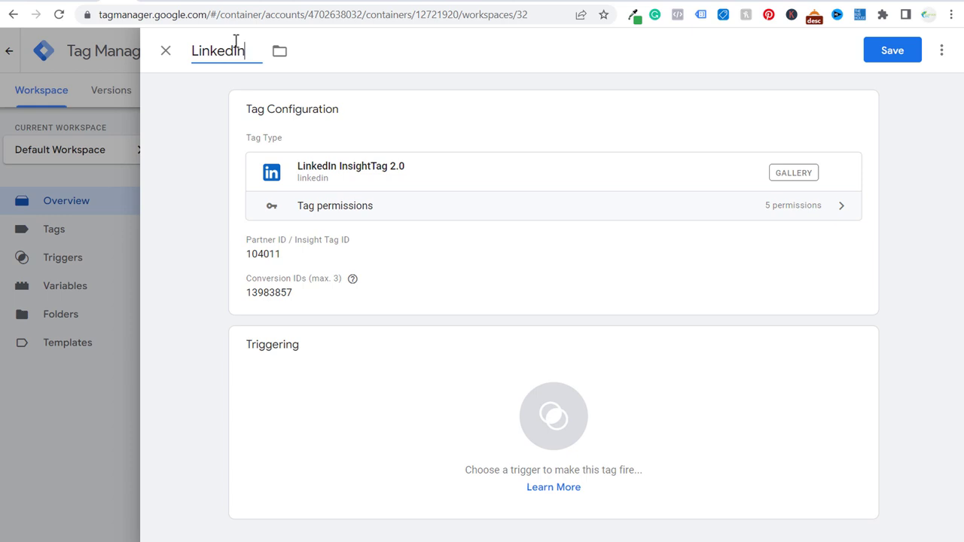
type(" Insight Tag")
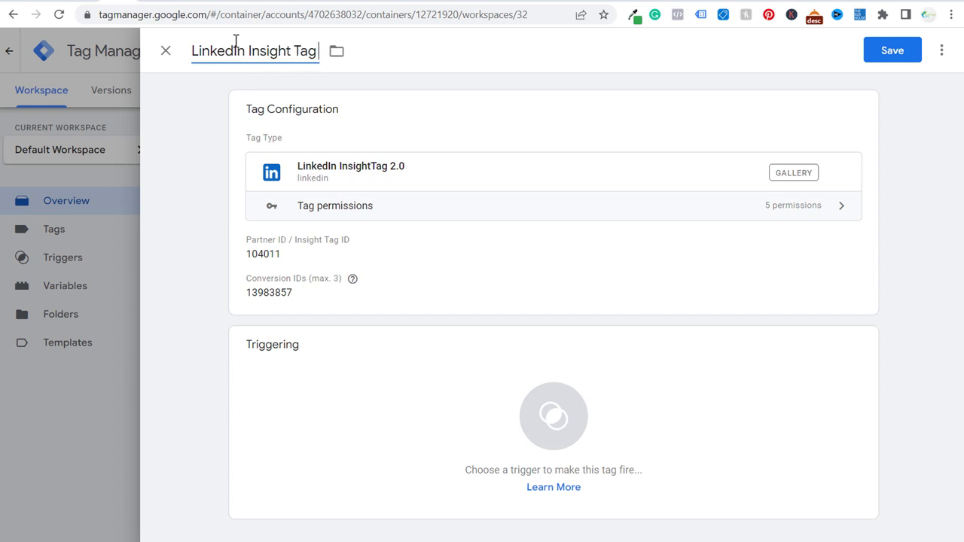
type(" Event Specific")
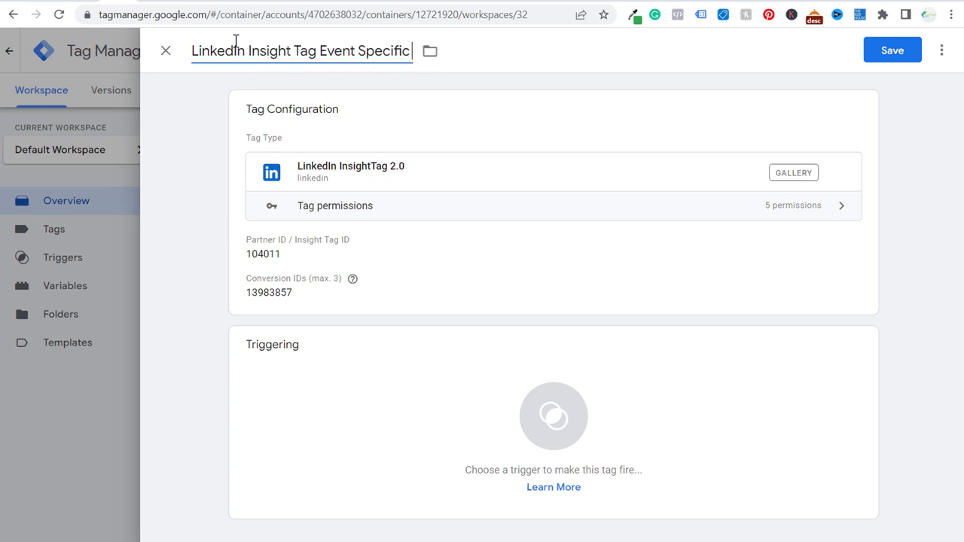
type(" Conversion")
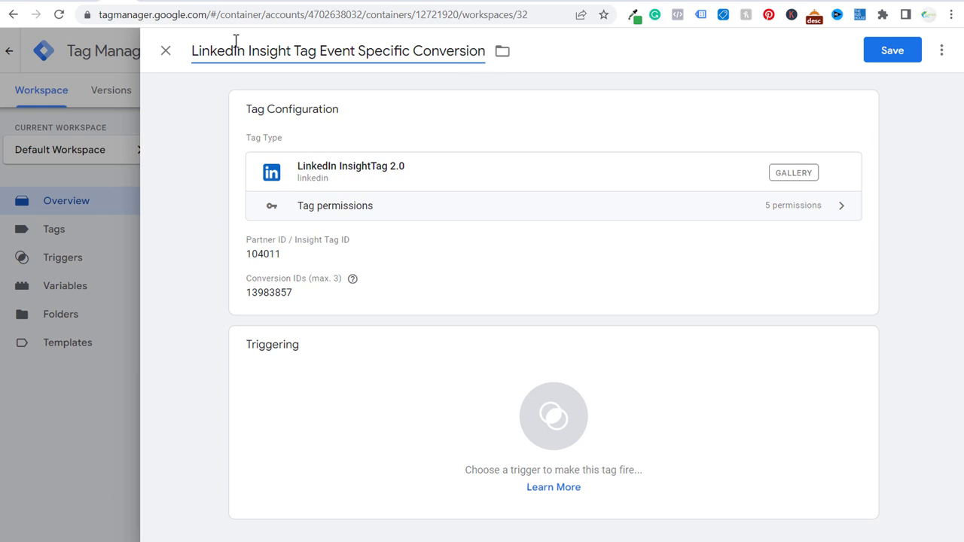
left_click(188, 188)
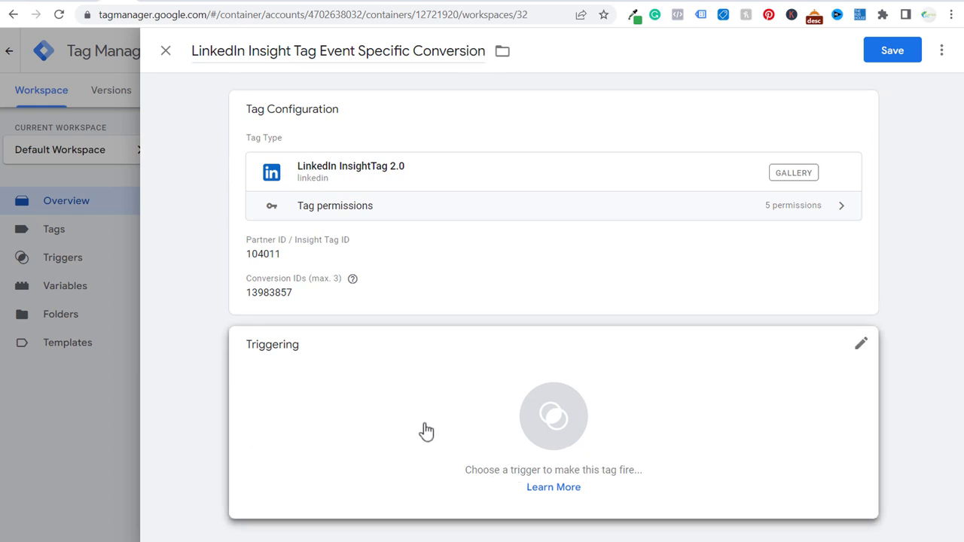
Step: Create a new Click - All Elements trigger for the tag that fires on Some Clicks, with a Click Text contains condition
left_click(441, 387)
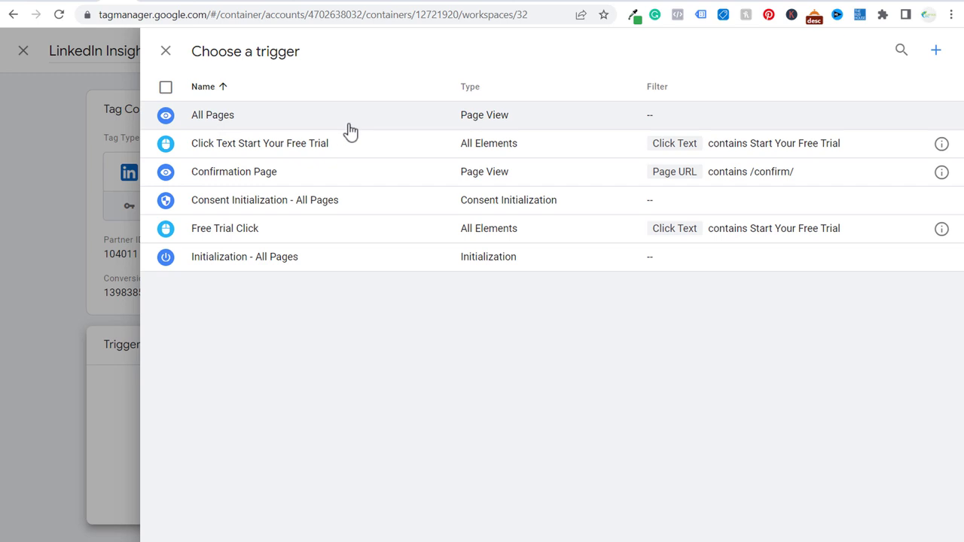
left_click(936, 53)
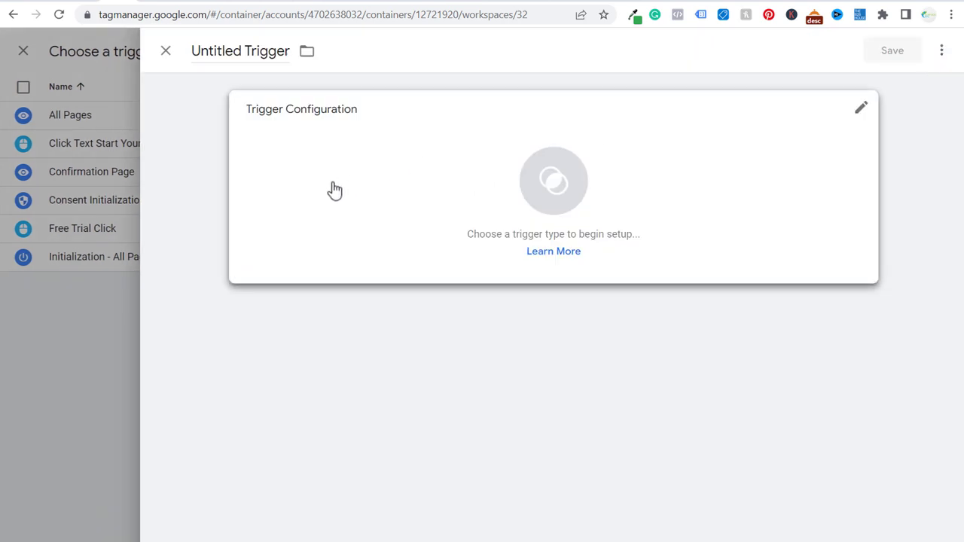
left_click(400, 163)
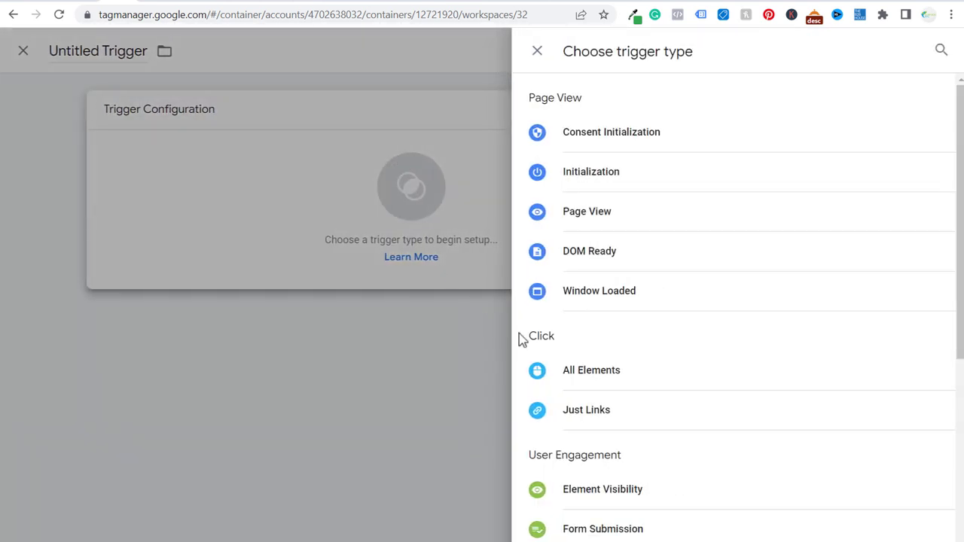
left_click(609, 374)
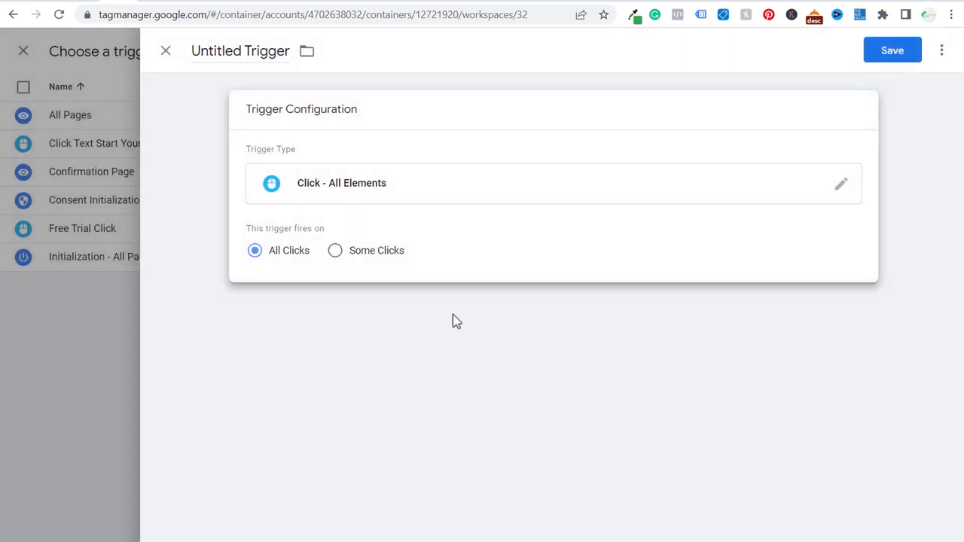
left_click(336, 251)
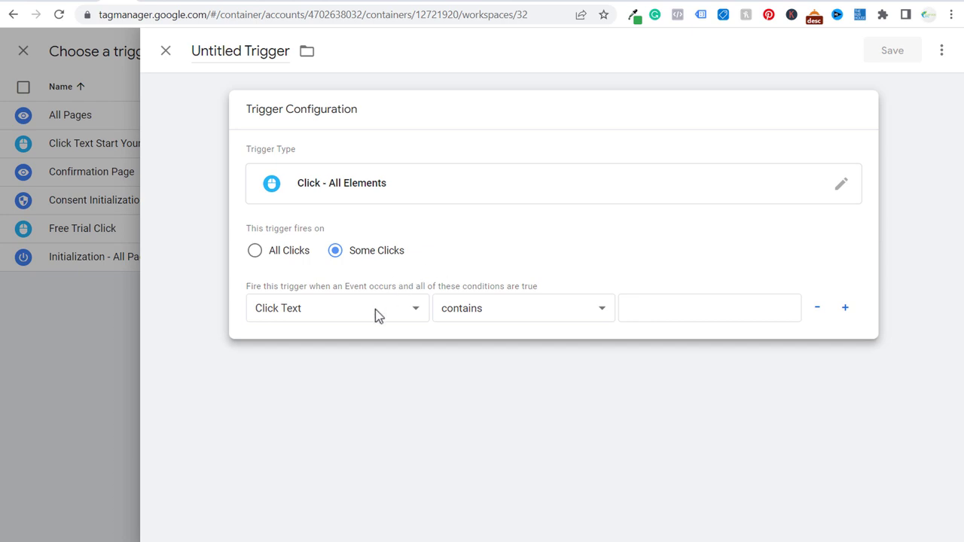
left_click(534, 305)
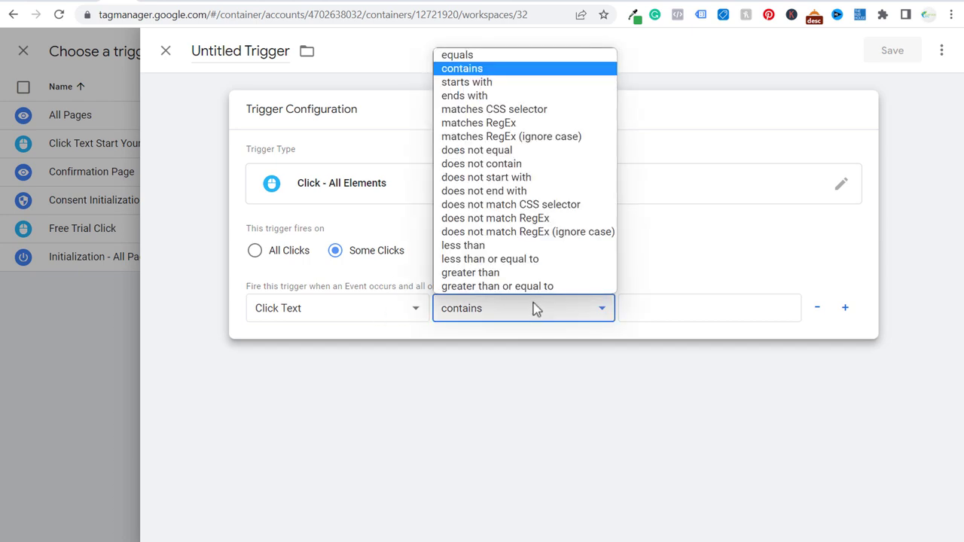
left_click(524, 76)
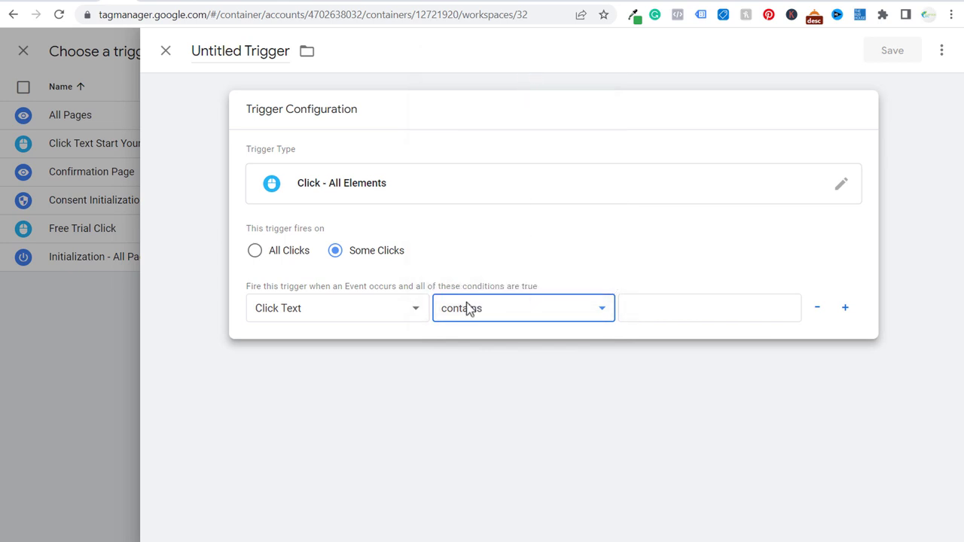
Step: Check the button's text in the WordPress page editor and enter Start Your Free Trial as the Click Text condition value in Google Tag Manager
left_click(280, 4)
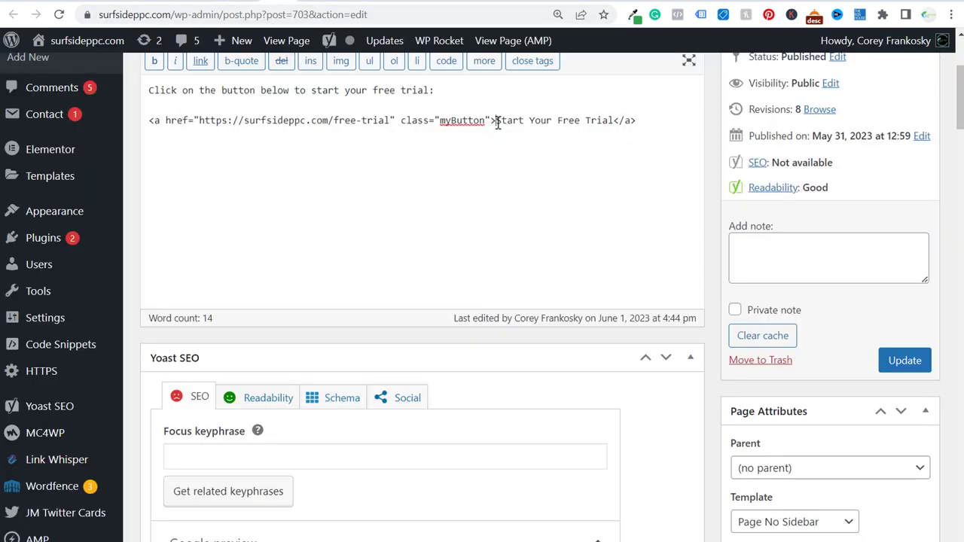
left_click_drag(511, 124, 610, 118)
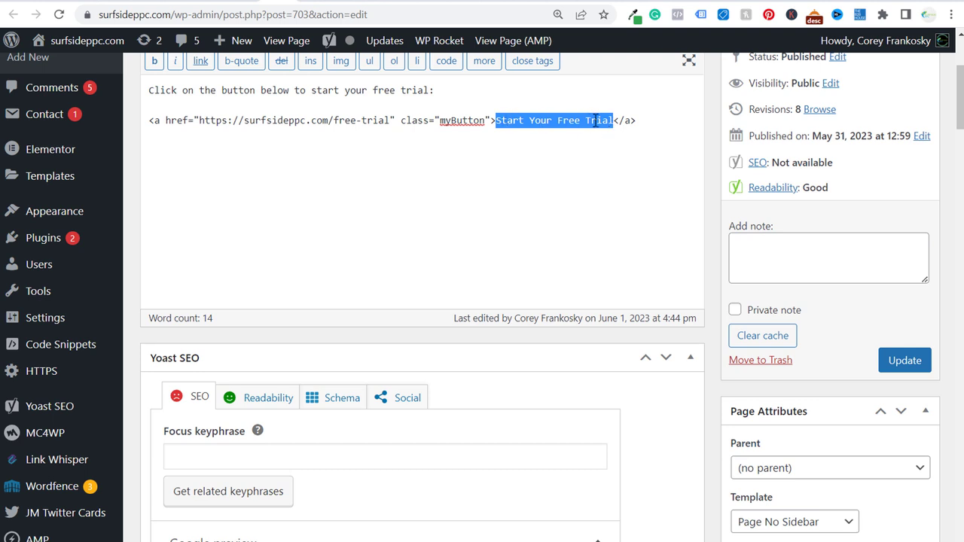
left_click(601, 121)
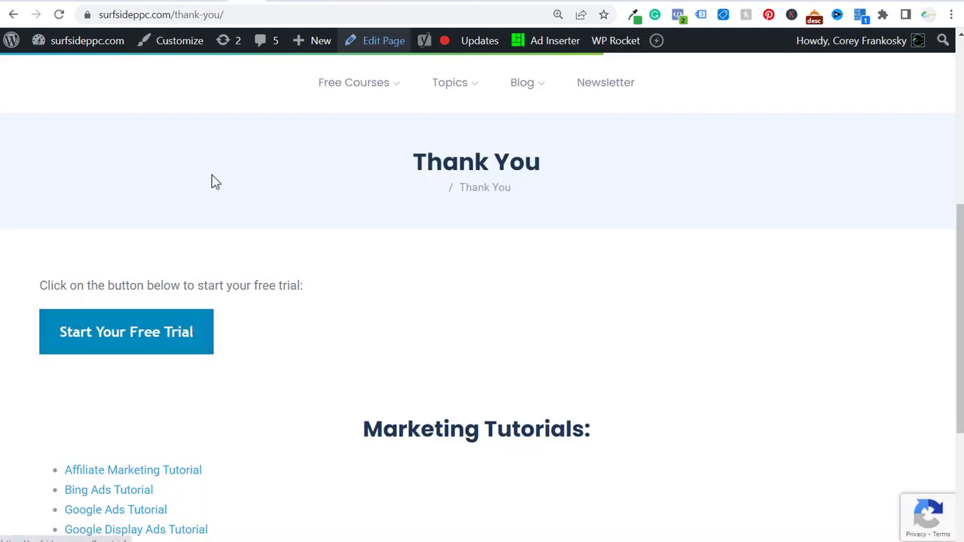
left_click(126, 2)
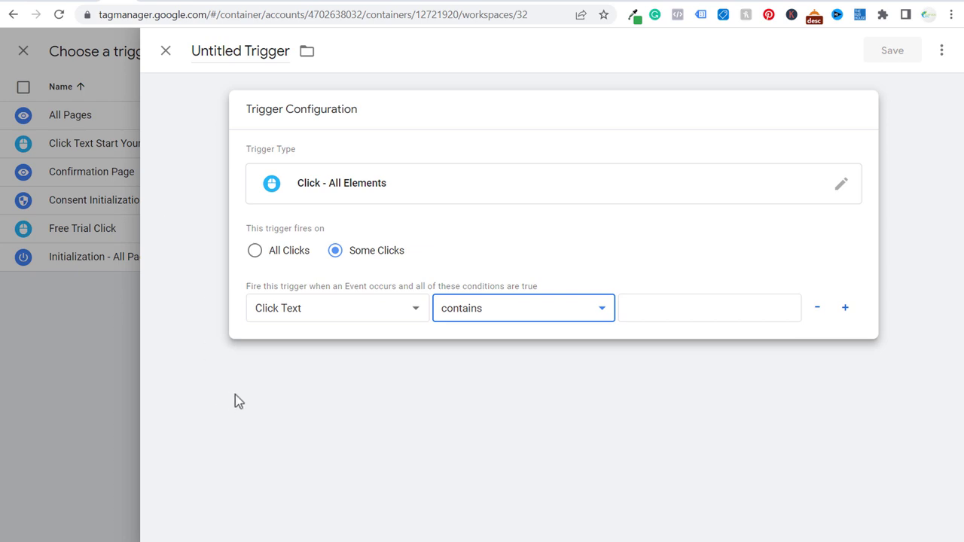
left_click(660, 301)
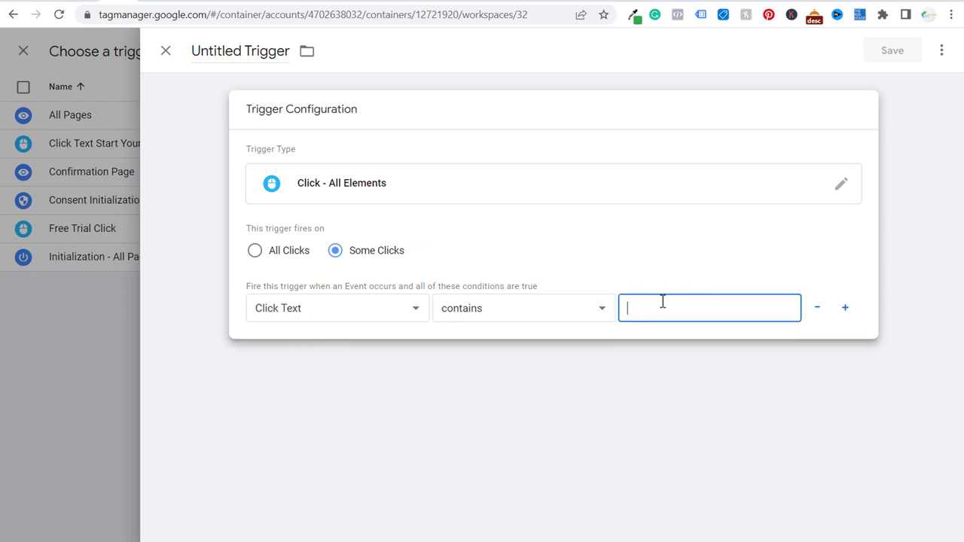
type("Start Your Free Trial")
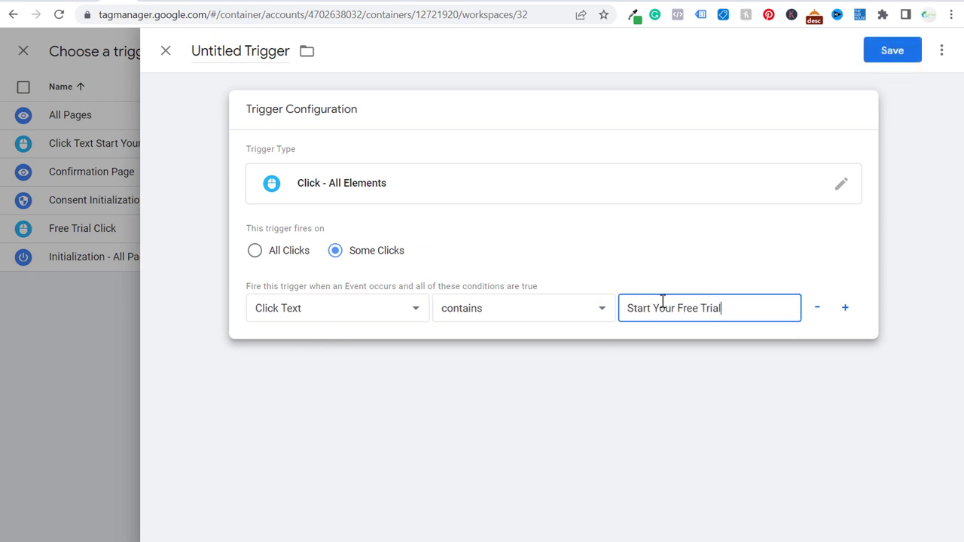
Step: Examine the button's link code and text in the WordPress page editor, then return to the trigger in Google Tag Manager
left_click(294, 1)
left_click_drag(497, 122, 621, 121)
left_click(610, 155)
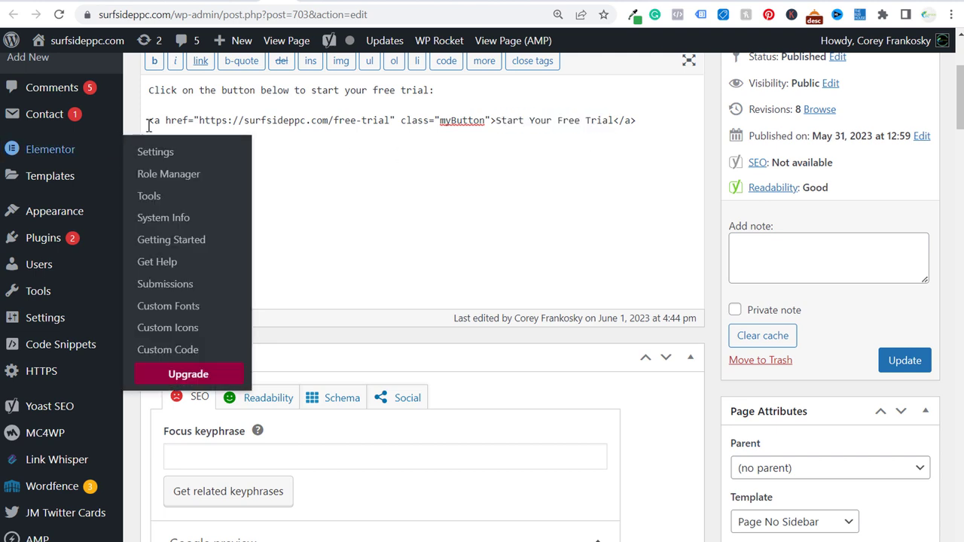
left_click_drag(150, 120, 313, 124)
left_click(326, 142)
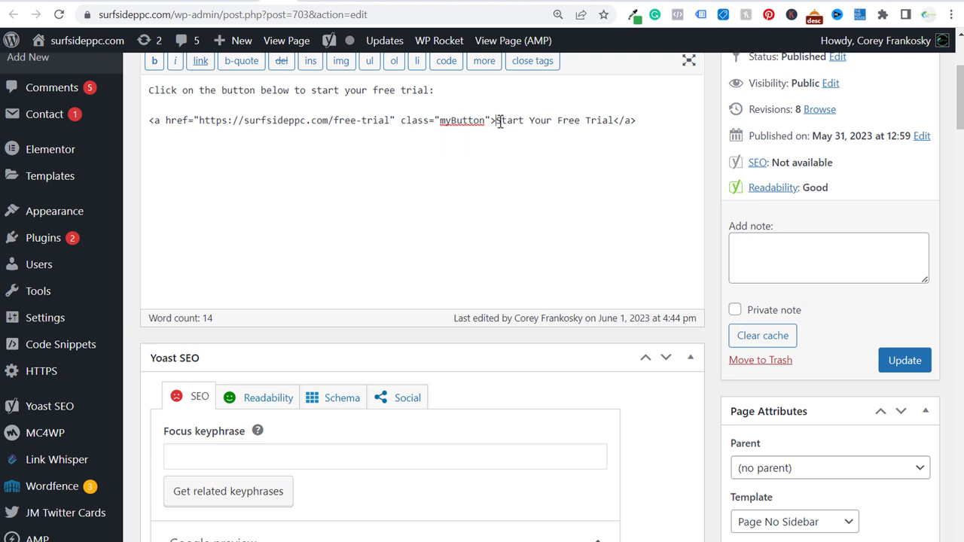
left_click_drag(498, 121, 615, 121)
left_click(610, 174)
left_click(124, 4)
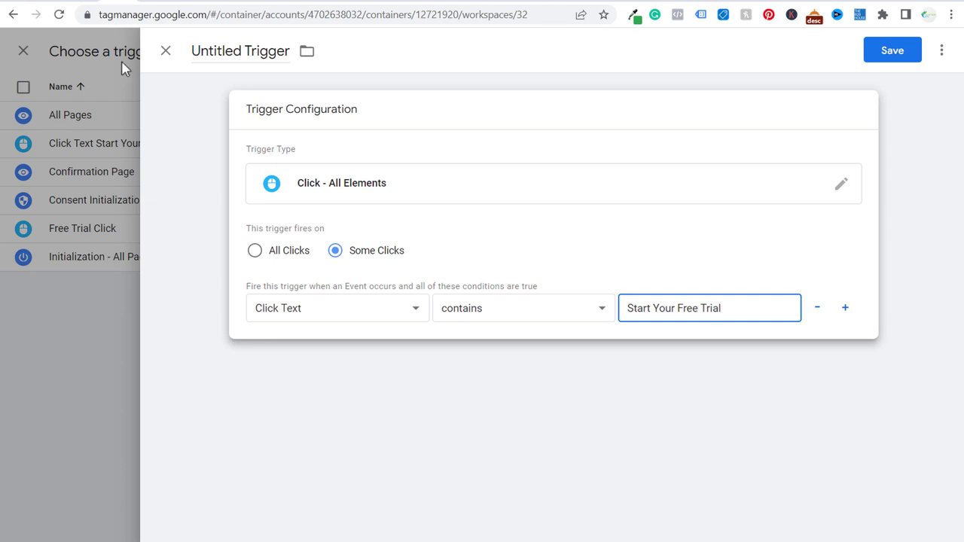
Step: Name the trigger Click Text Start Your Free Trial 2, then save the trigger and the LinkedIn tag that uses it
left_click(241, 49)
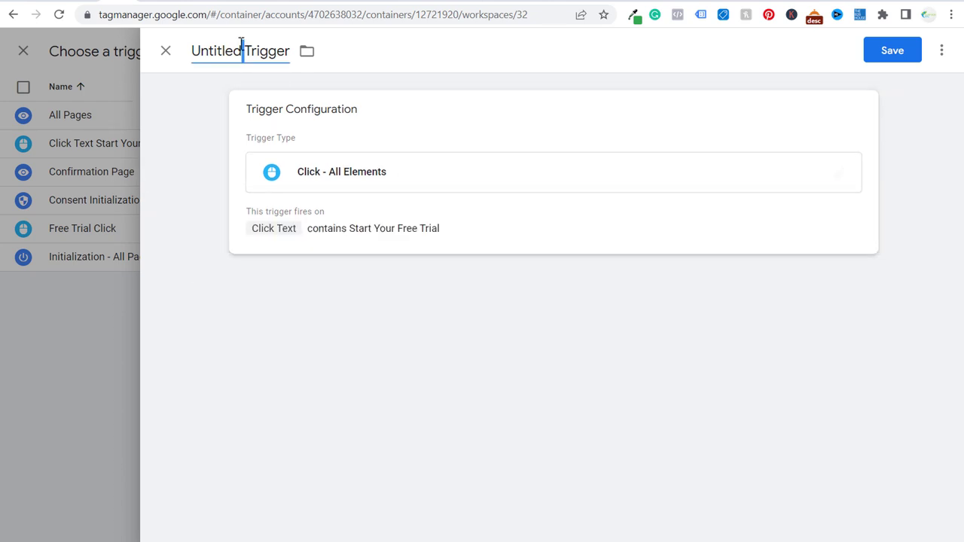
type("Cl")
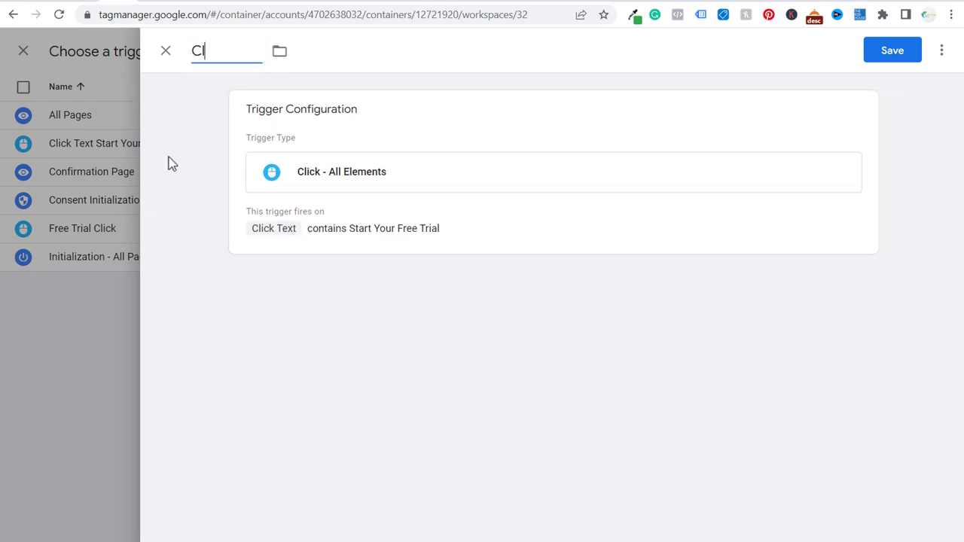
type("ick Text St")
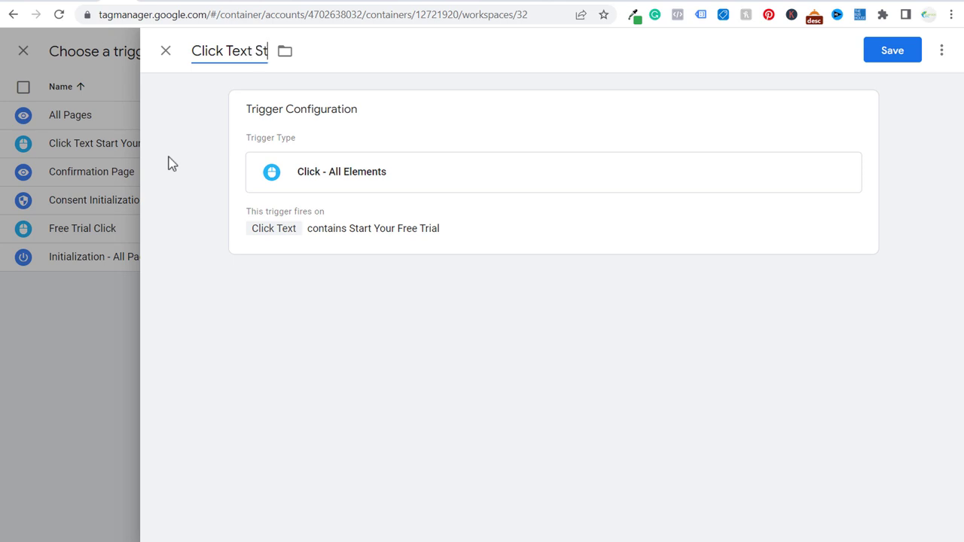
type("art Your Free Trial")
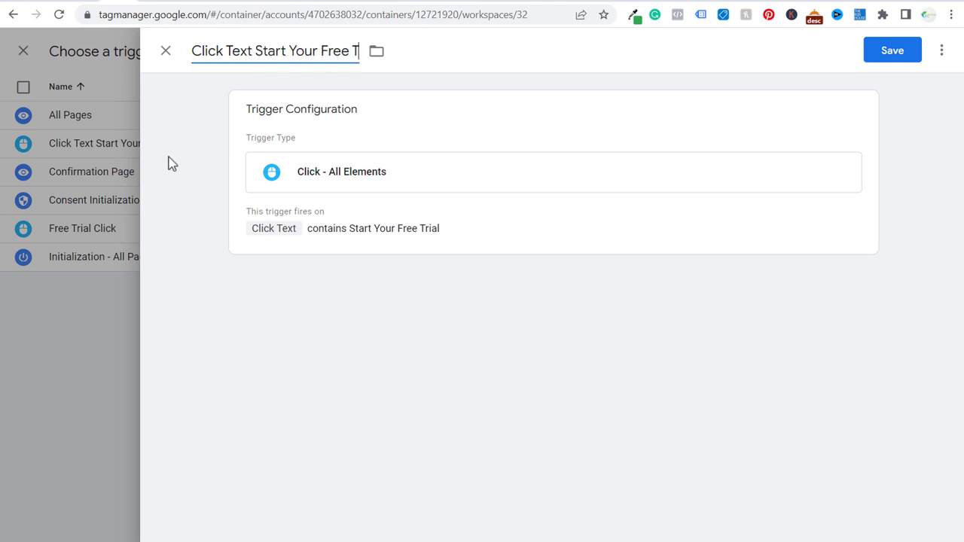
left_click(172, 179)
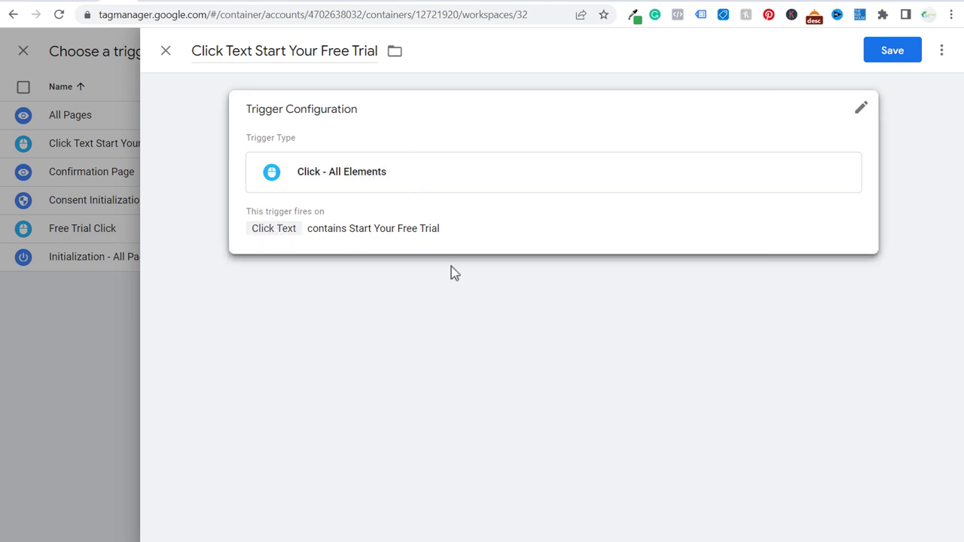
left_click(898, 55)
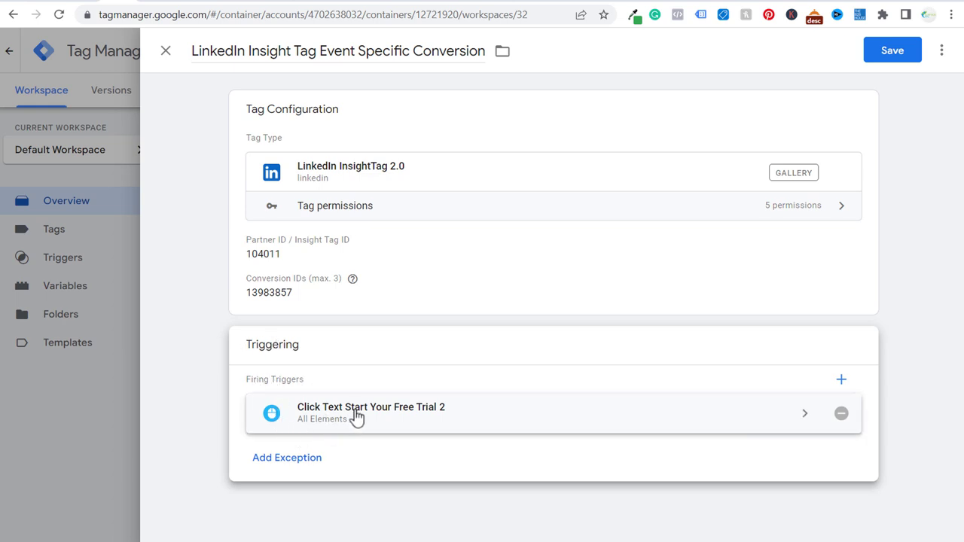
left_click(901, 56)
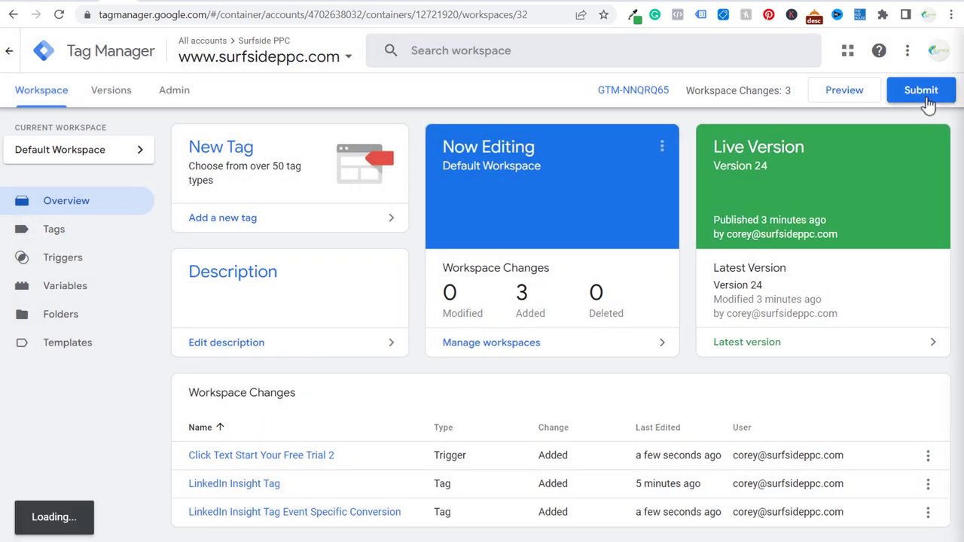
Step: Publish the workspace changes with Added LinkedIn Insight Tag and Event Conversion Tracking as both the version name and description
left_click(928, 106)
left_click(342, 217)
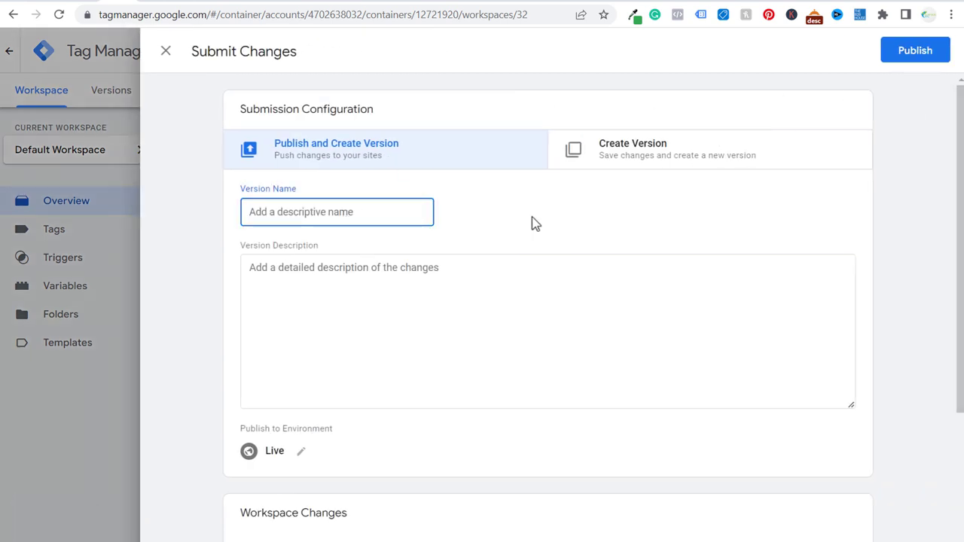
key("ctrl+v")
key("Tab")
key("ctrl+v")
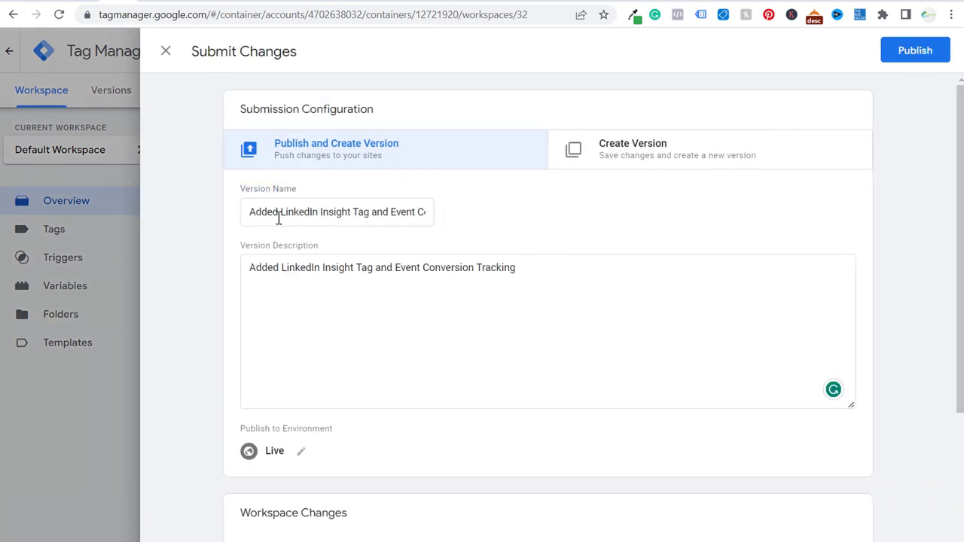
left_click(926, 54)
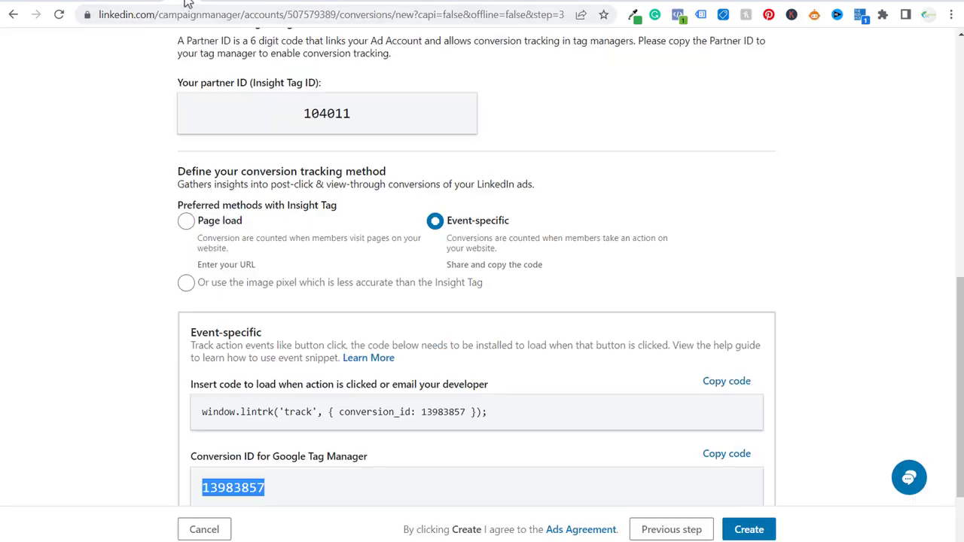
Step: Switch to LinkedIn Campaign Manager, review the event snippet and Google Tag Manager conversion ID, and create the event-specific conversion
key("ctrl+Tab")
scroll(84, 256, "down", 2)
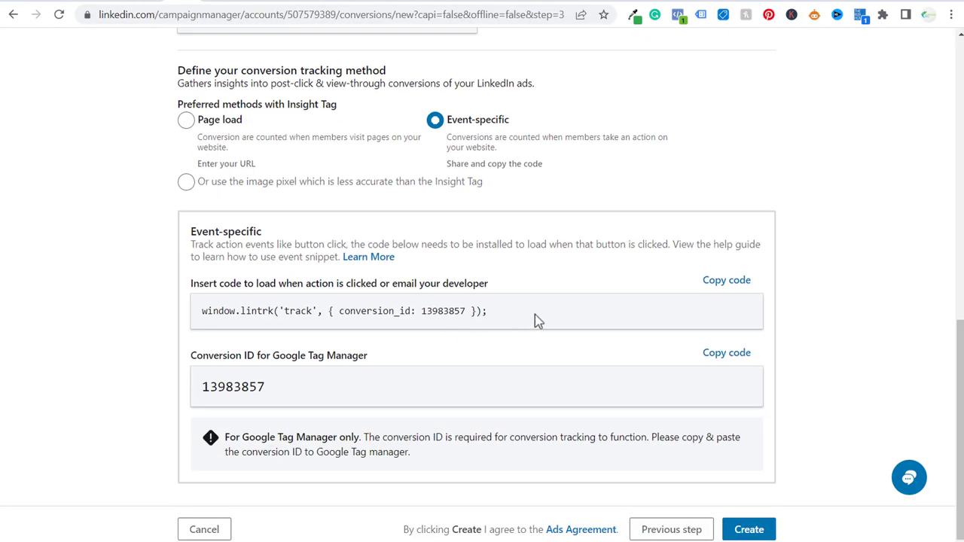
left_click_drag(488, 311, 198, 317)
left_click(138, 327)
left_click_drag(256, 386, 201, 387)
left_click(118, 331)
left_click(749, 529)
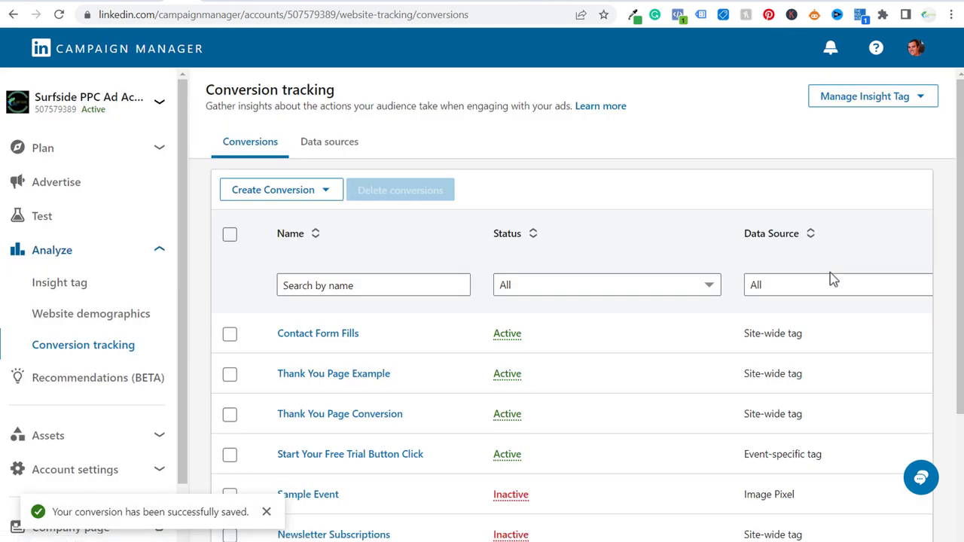
Step: Check the Start Your Free Trial Button Click conversion's data source, then examine the button text in the WordPress page editor
scroll(657, 316, "down", 2)
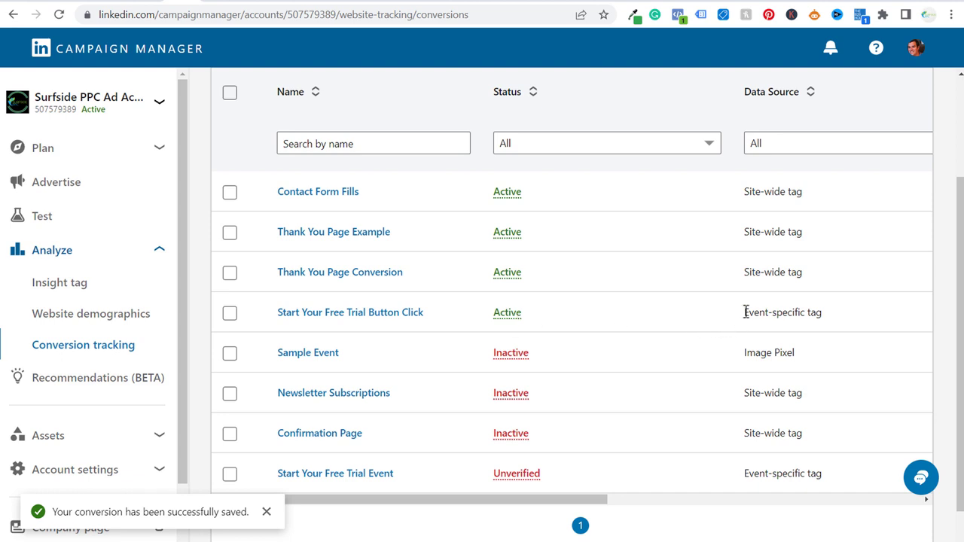
left_click_drag(746, 312, 836, 312)
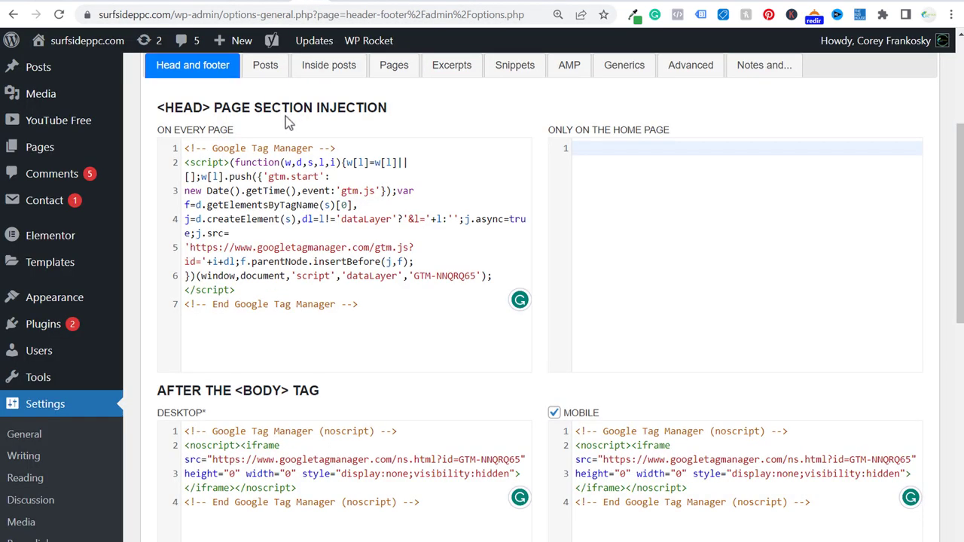
left_click(274, 3)
left_click_drag(497, 123, 614, 119)
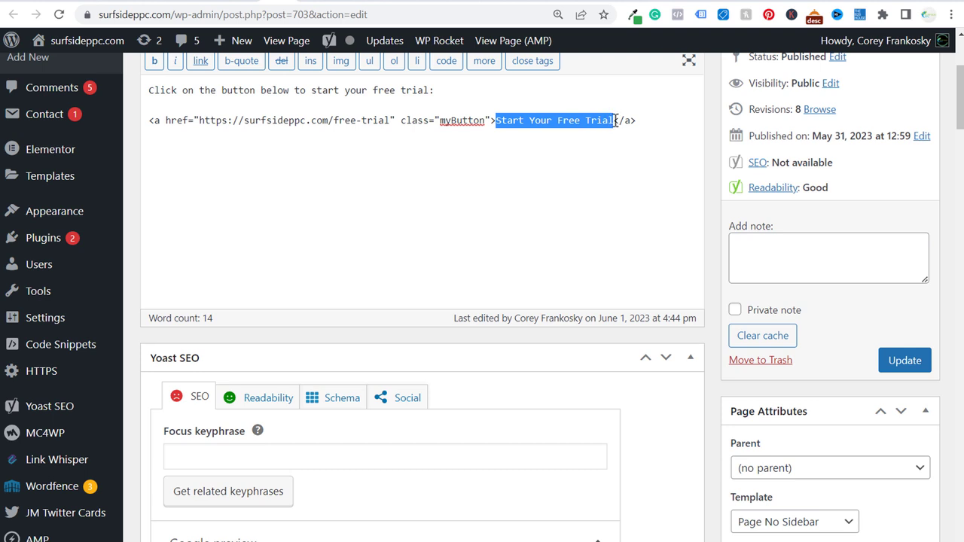
left_click(542, 121)
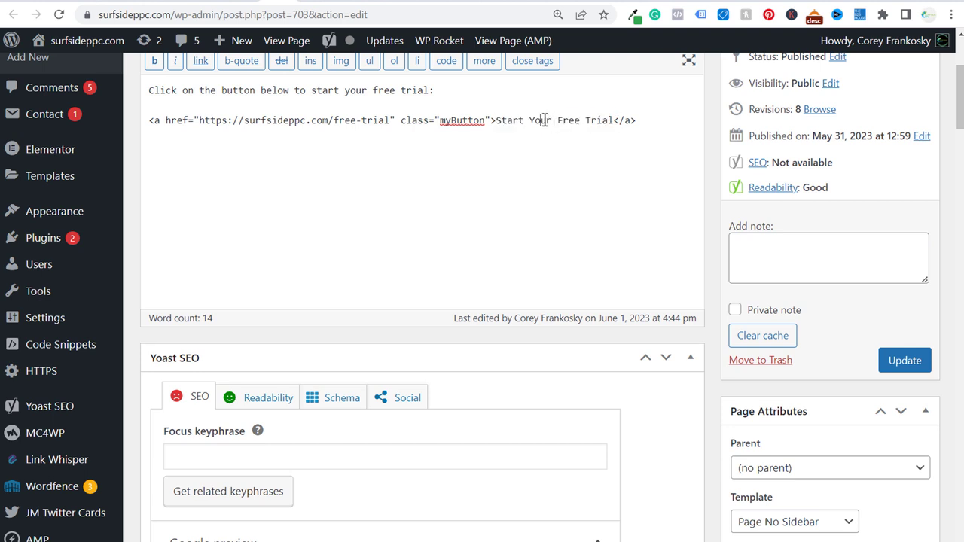
Step: Try shortening the button text to Start Free Trial, restore it to Start Your Free Trial, and return to LinkedIn Campaign Manager
double_click(540, 120)
key("BackSpace")
left_click(575, 167)
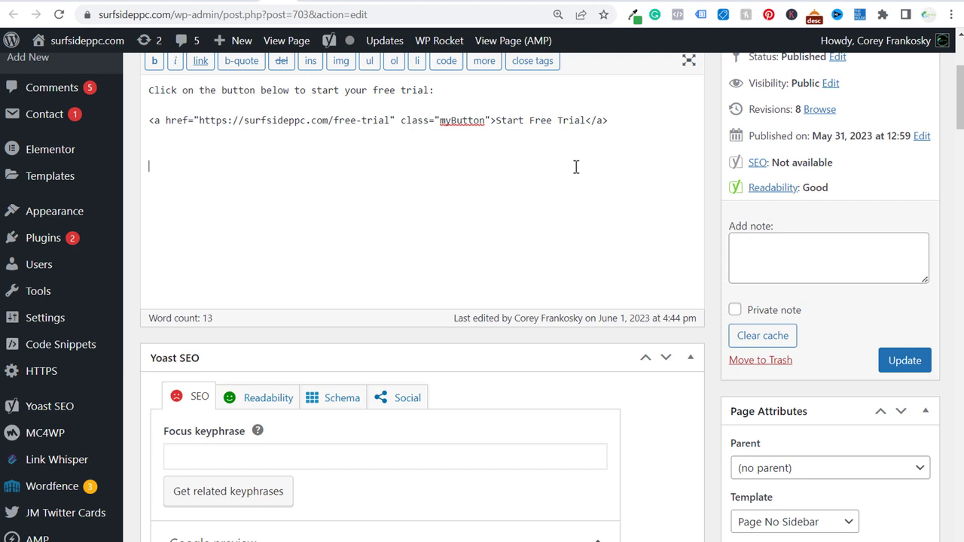
left_click(530, 119)
type("Your")
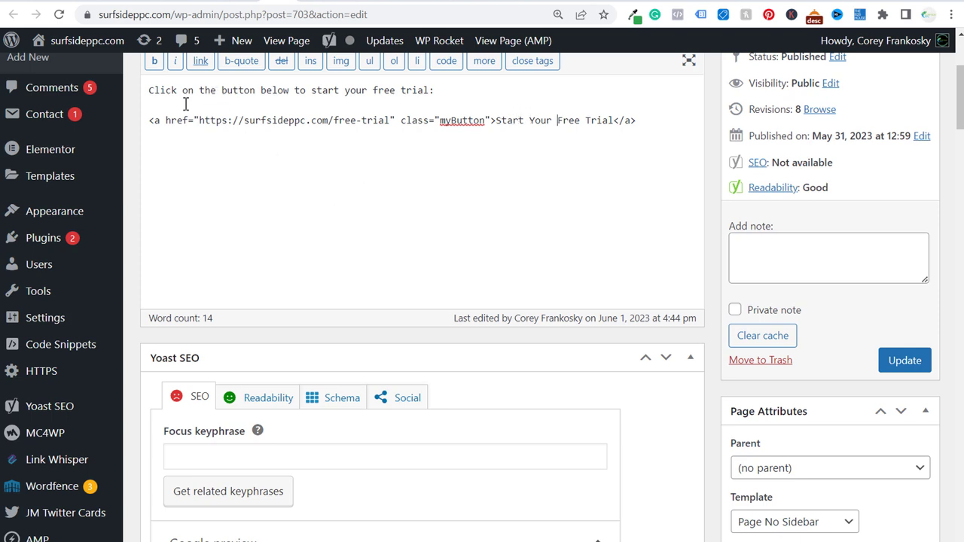
left_click(182, 0)
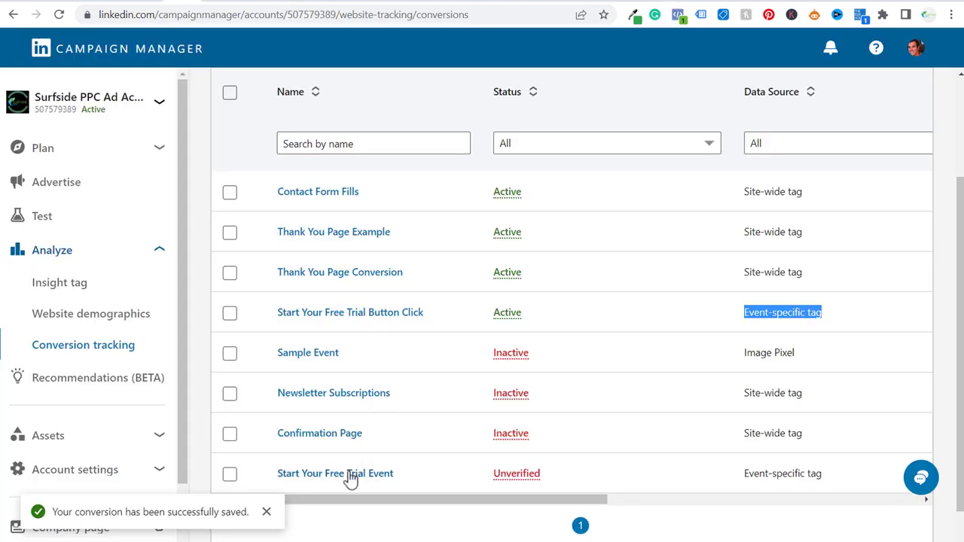